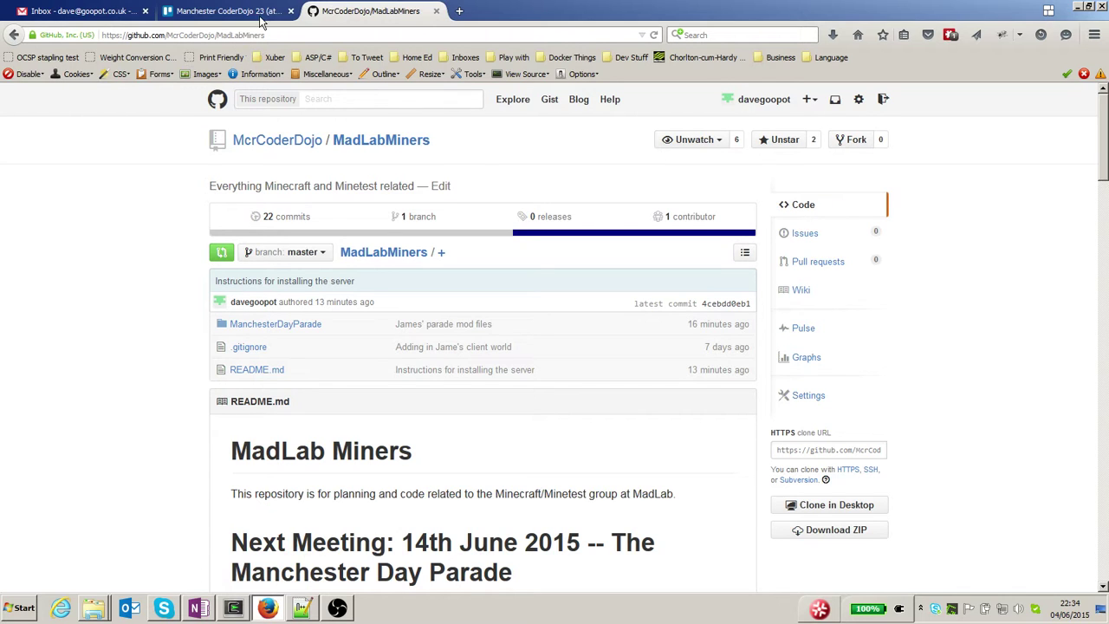
Highlight the MadLabMiners repository address in the browser, and print the working directory in the Cygwin terminal
left_click_drag(265, 34, 83, 26)
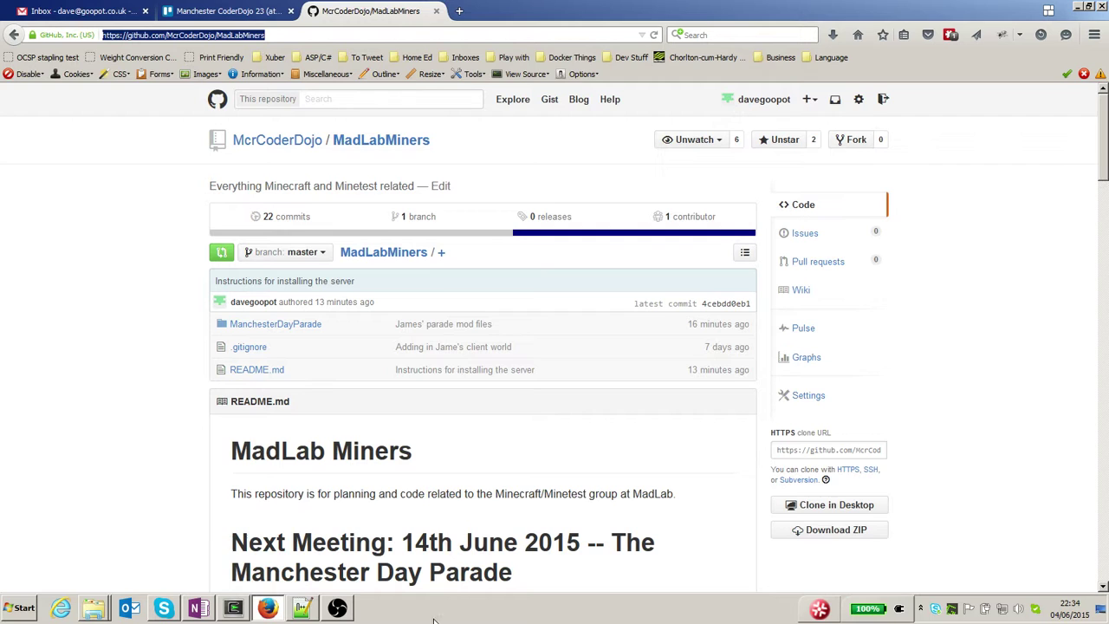
left_click(243, 612)
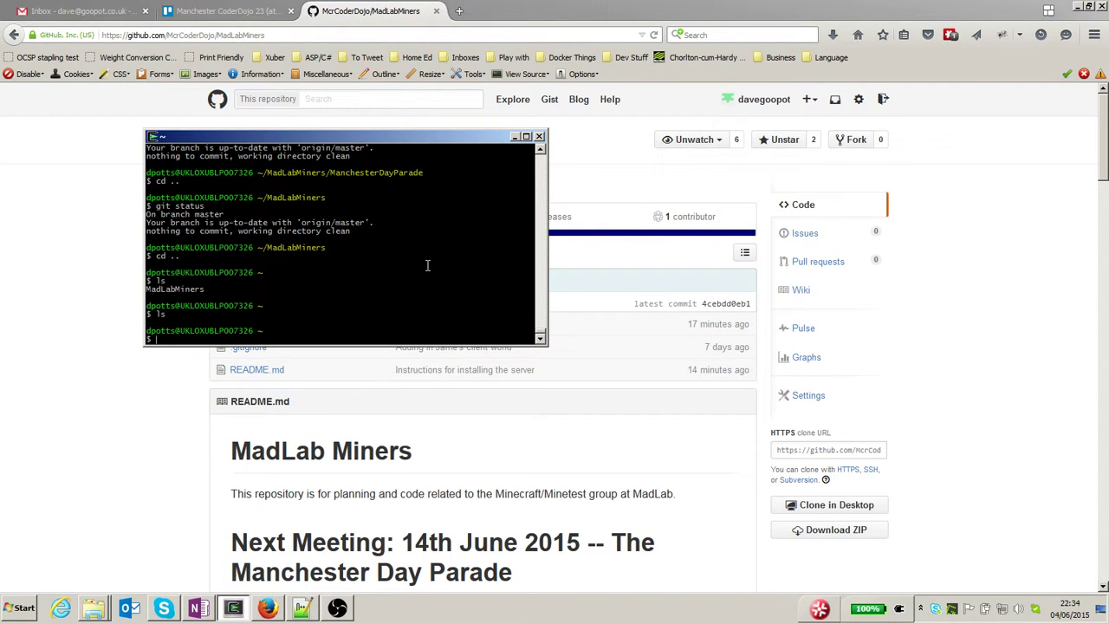
type("pwd")
key("Return")
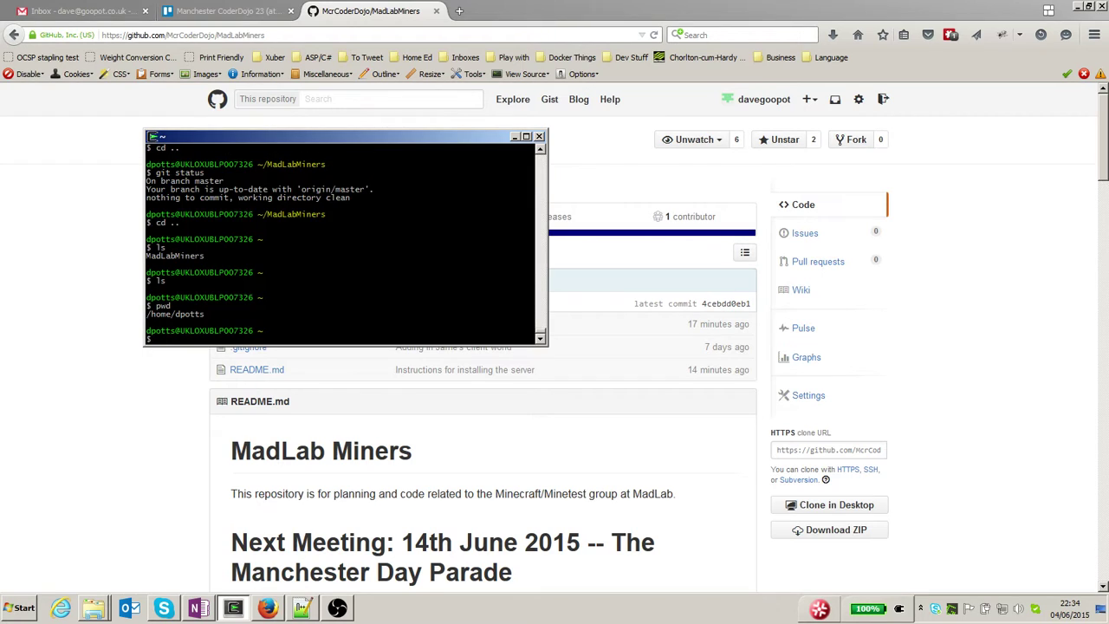
Copy the repository's HTTPS clone URL from GitHub and clone MadLabMiners.git into the home directory with git in the terminal
left_click(825, 448)
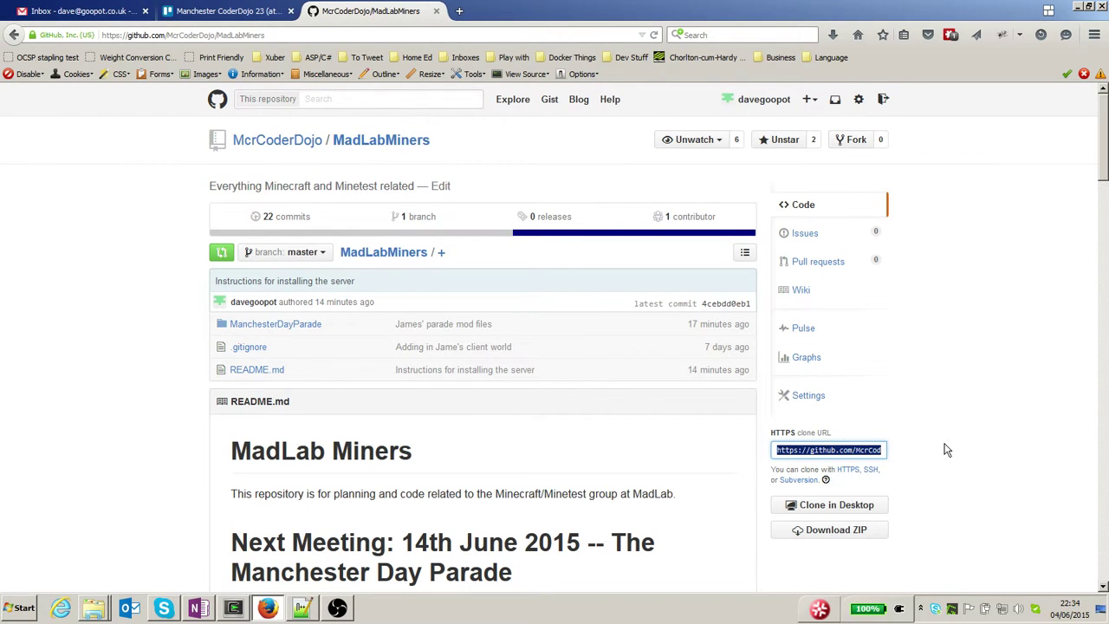
key("alt+Tab")
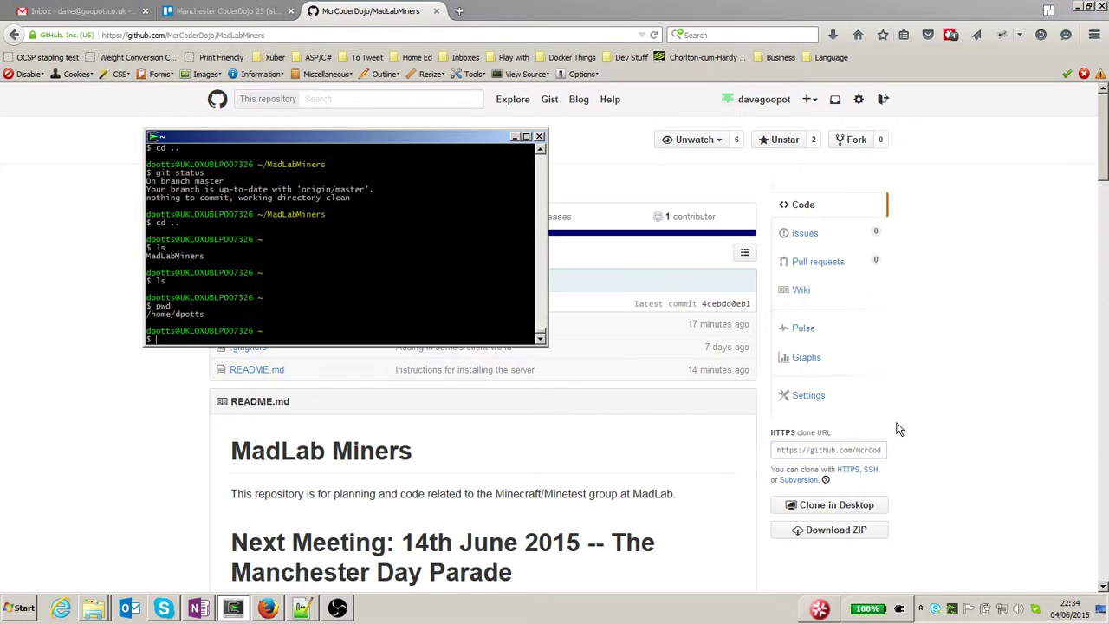
type("git clone")
type("https://github.com/McrCoderDojo/MadLabMiners.git")
key("Return")
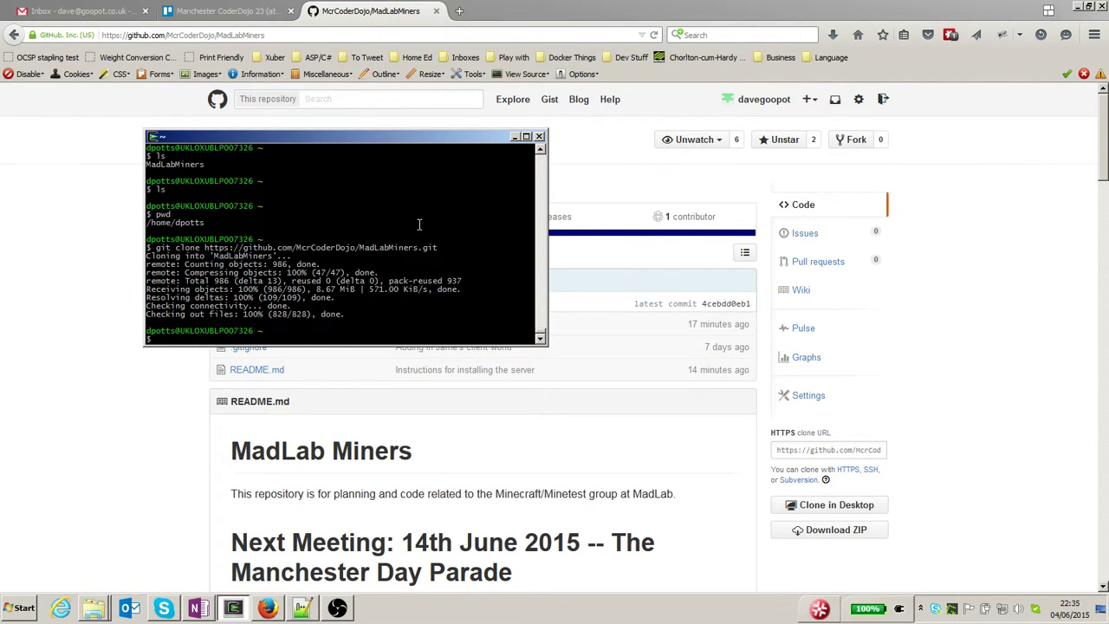
List the home directory, change into the cloned MadLabMiners directory and list its contents
type("ls")
key("Return")
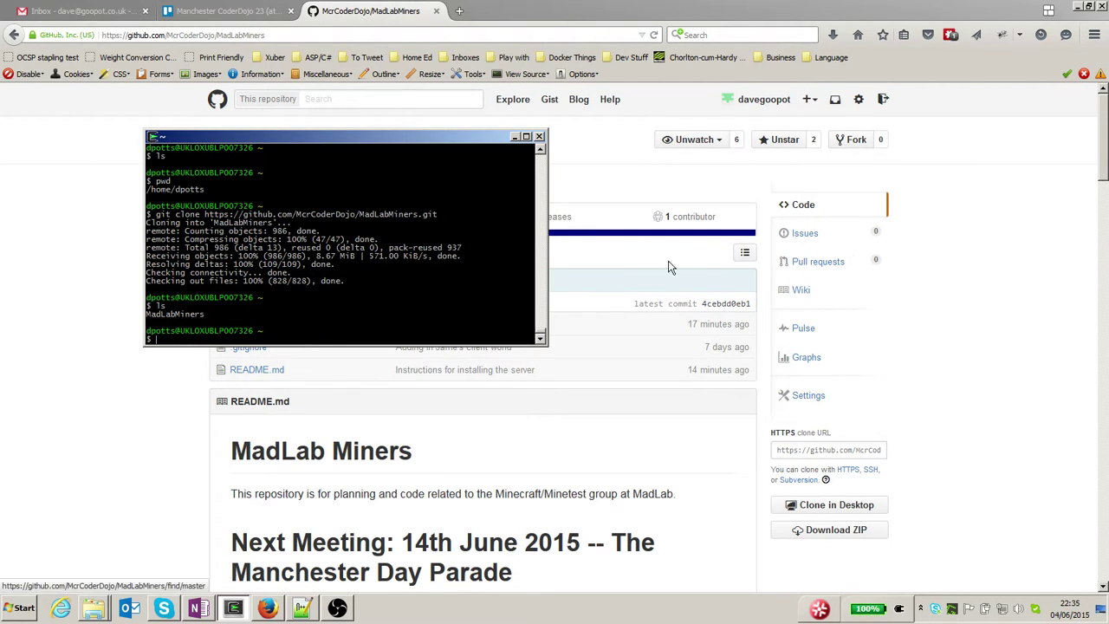
type("cd M")
key("Tab")
key("Return")
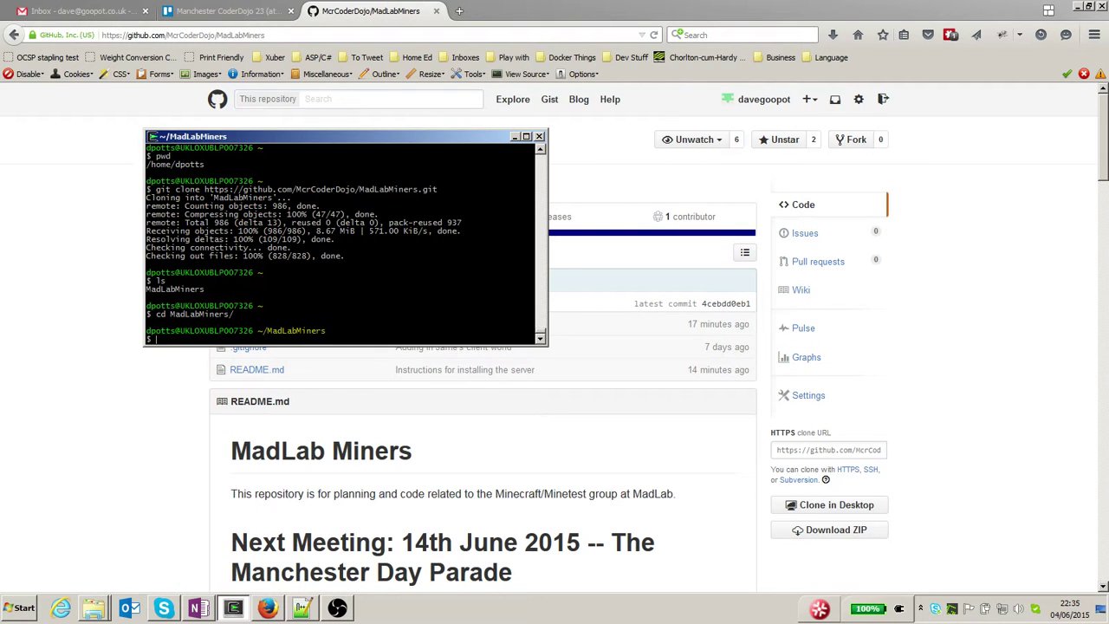
type("ls")
key("Return")
In the browser, find the README heading "Running the client -- Adding to an existing Minetest install" and highlight it
left_click(1064, 420)
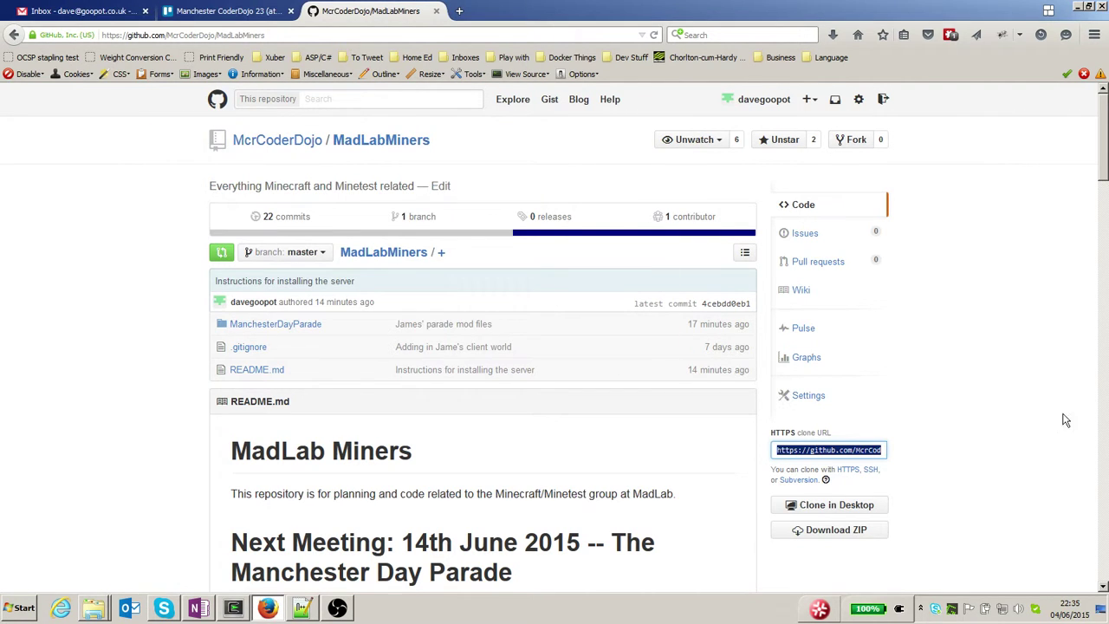
left_click_drag(1106, 137, 1093, 461)
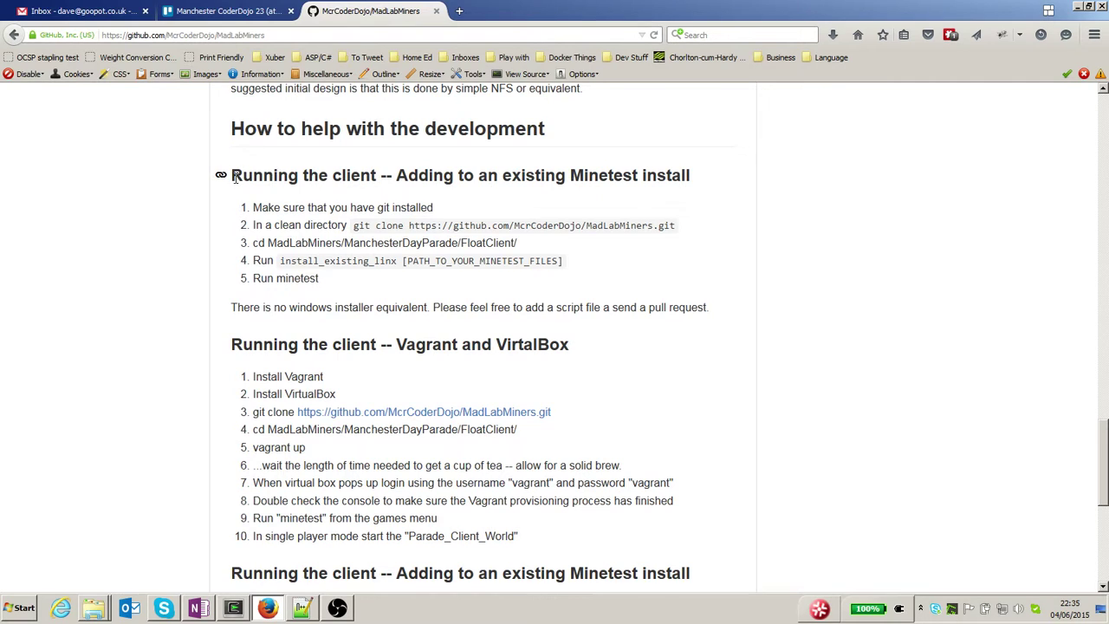
left_click_drag(231, 176, 689, 163)
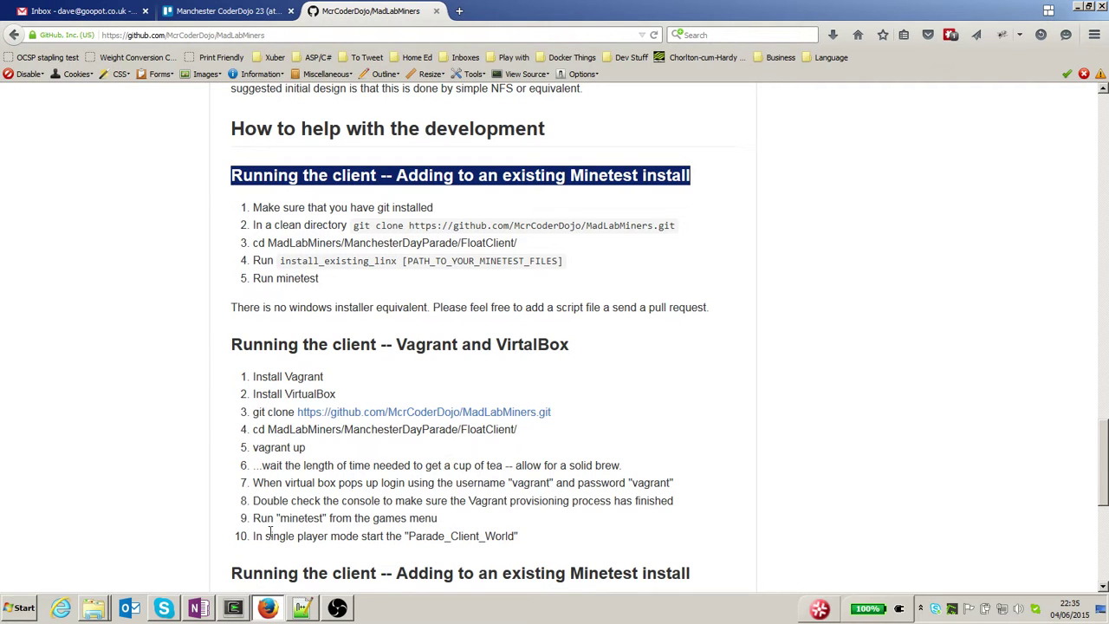
Minimize the browser and open the minetest-0.4.12 folder from the desktop
left_click(268, 607)
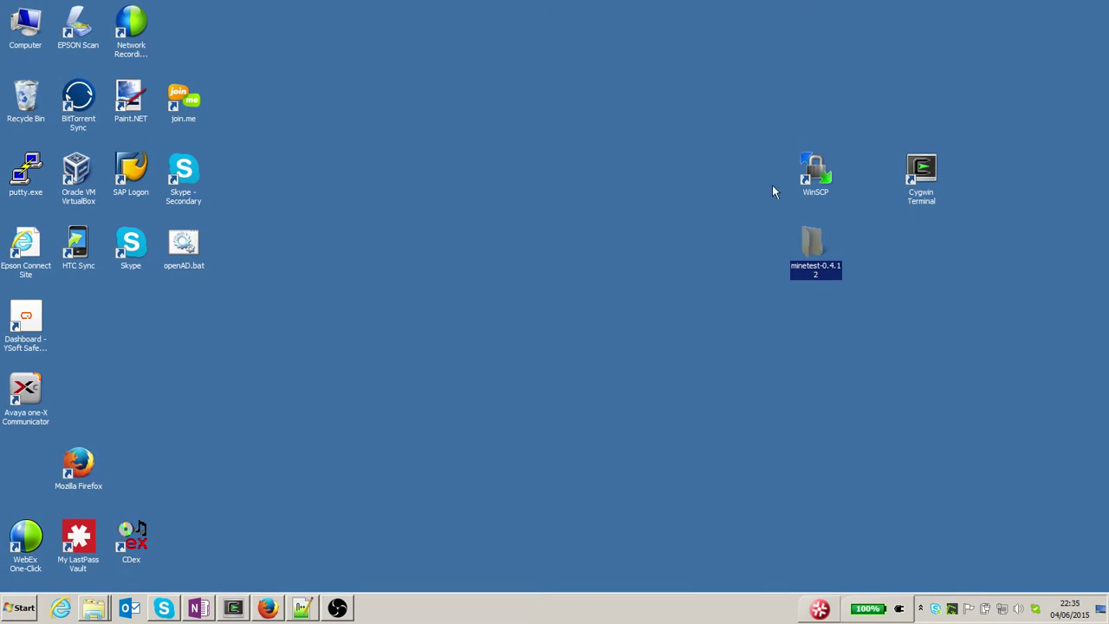
double_click(812, 252)
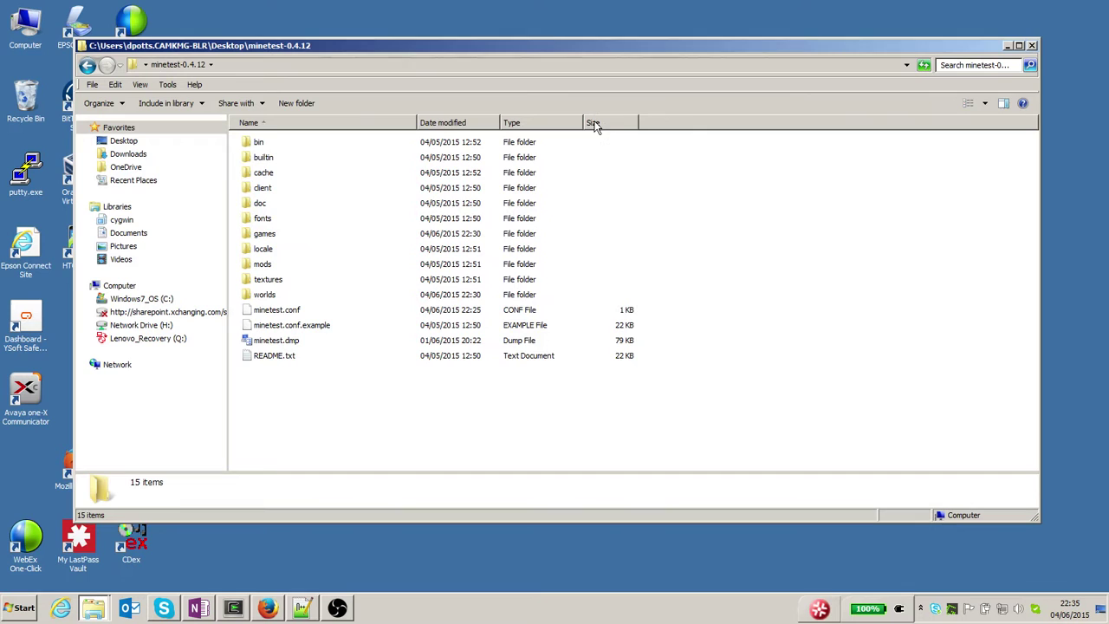
left_click_drag(518, 48, 495, 47)
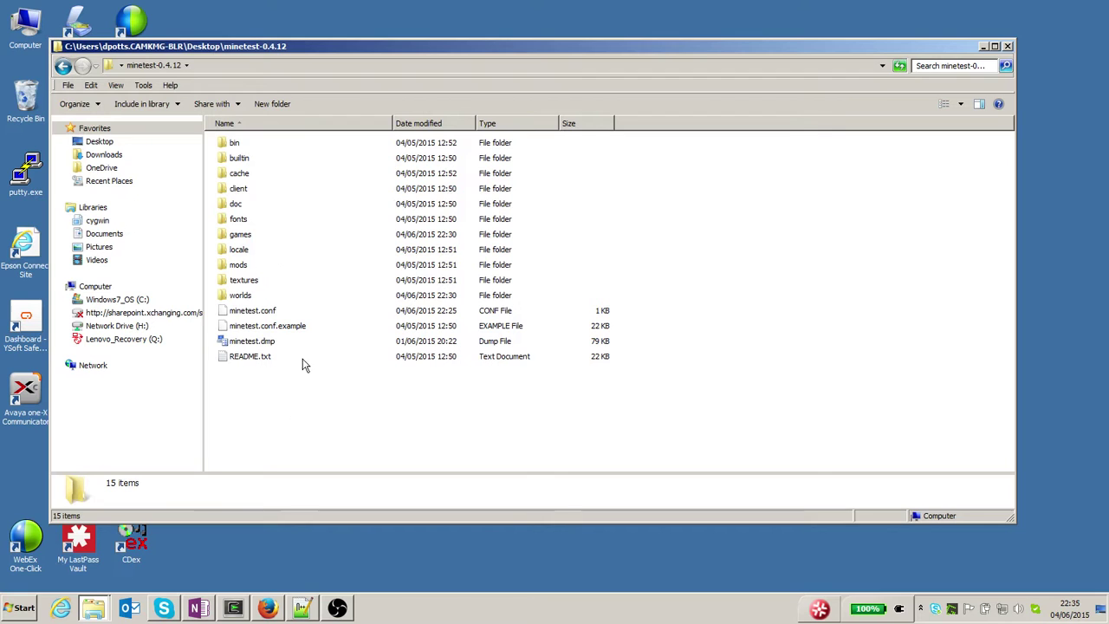
Return to the Cygwin terminal, change into the ManchesterDayParade directory and list its contents
key("alt+Tab")
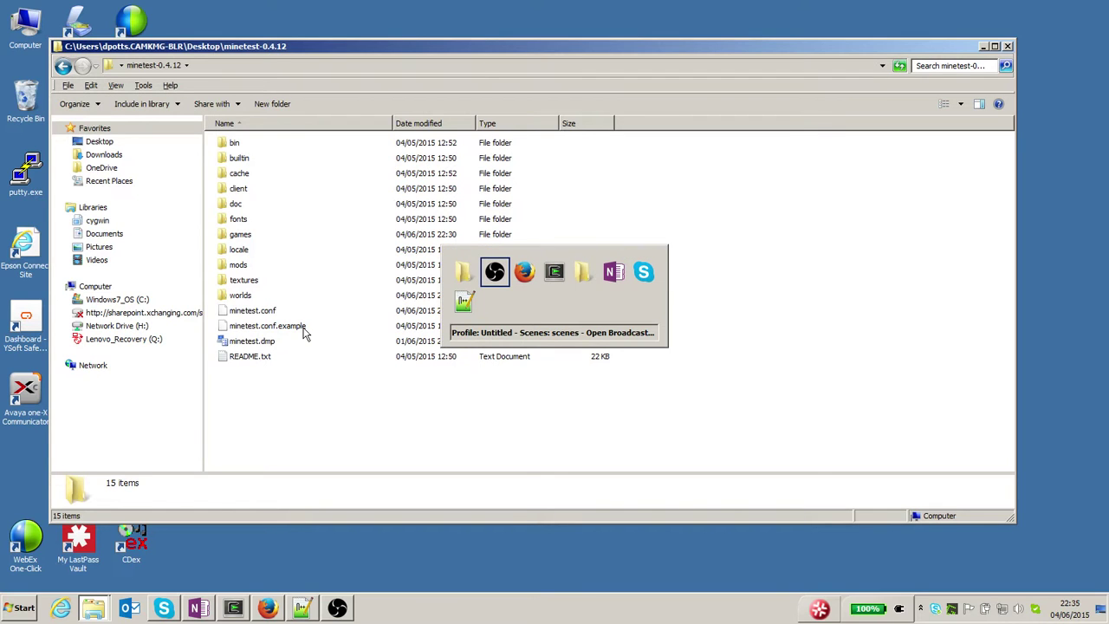
key("alt+Tab")
key("alt+Tab")
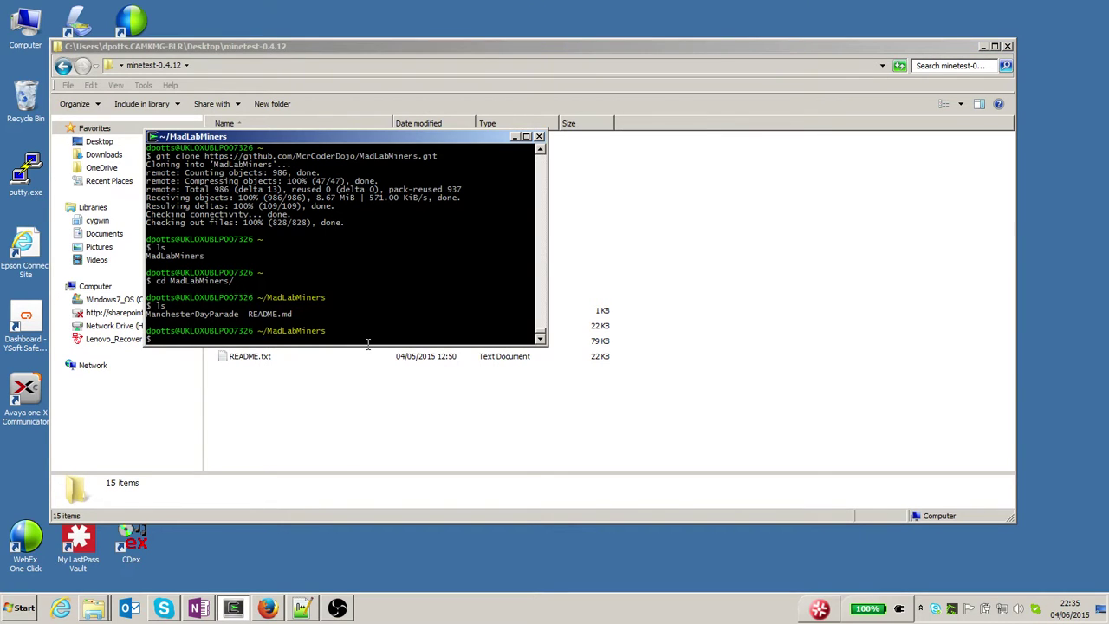
type("ls")
key("Return")
type("cd M")
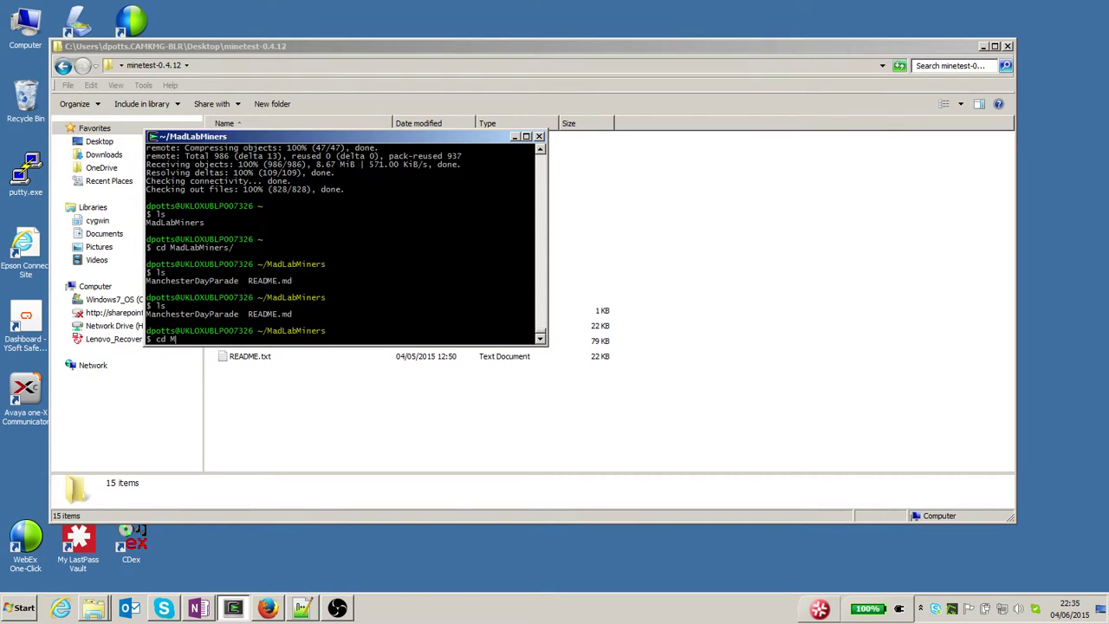
key("Tab")
key("Return")
type("ls")
key("Return")
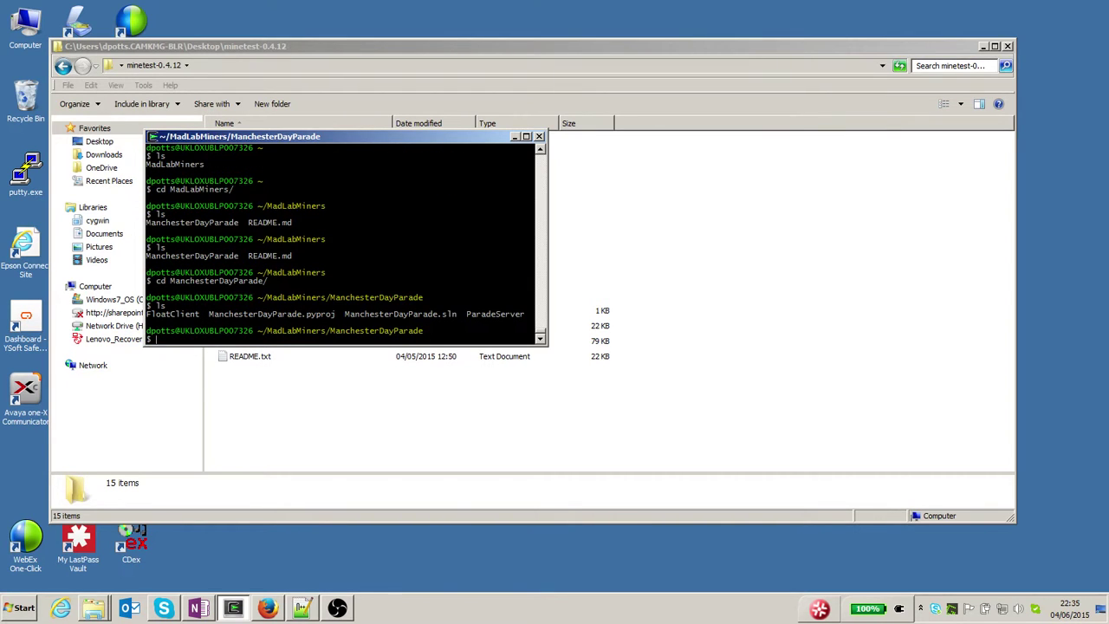
Change into the FloatClient directory and list its files
type("cd F")
key("Tab")
key("Return")
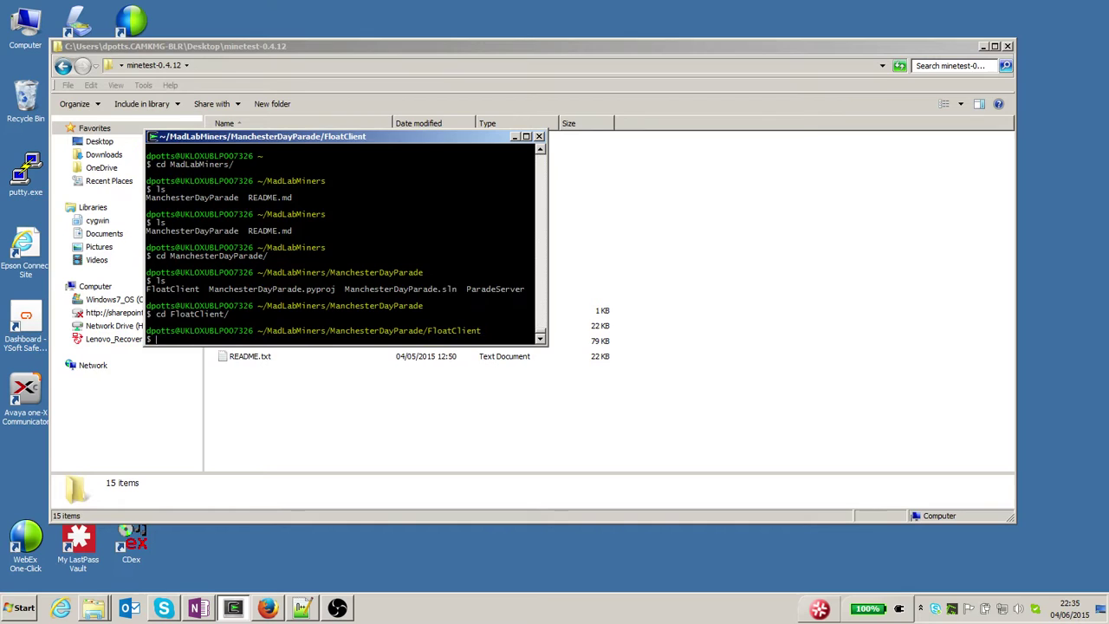
type("ls")
key("Return")
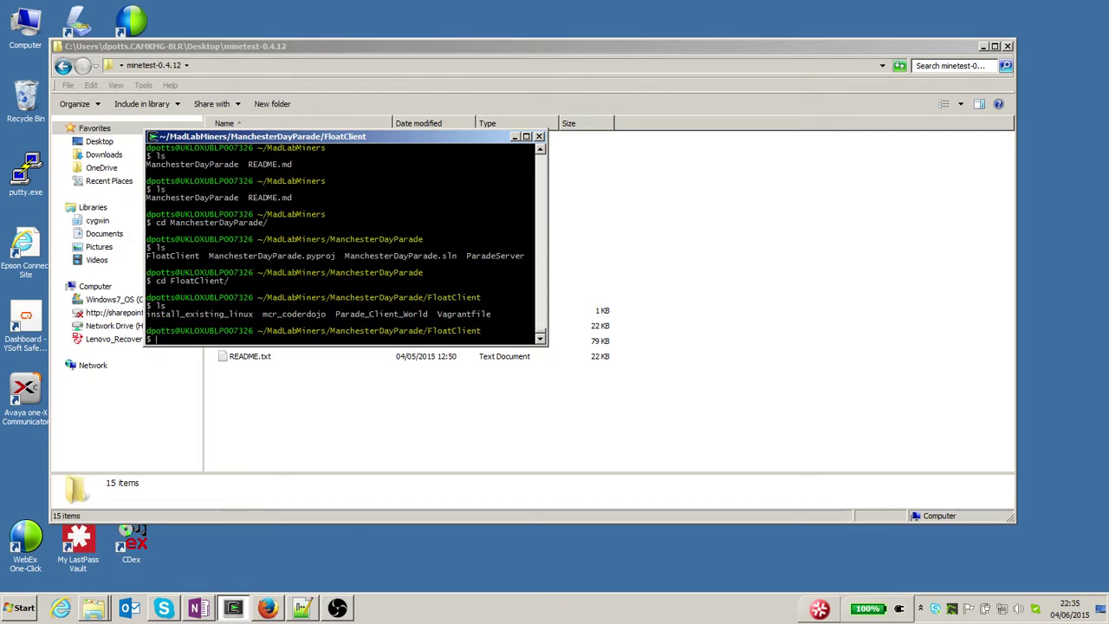
Run FloatClient's ./install_existing_linux script with the /cygdrive/c path to the minetest-0.4.12 folder on the user's desktop
type("./i")
key("Tab")
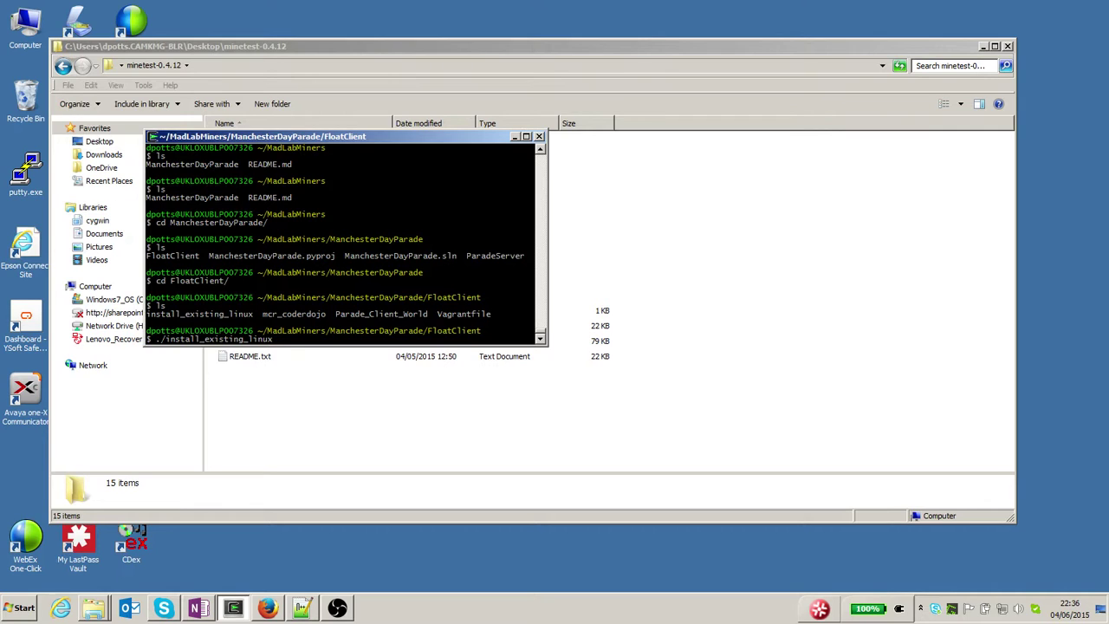
type("/cy")
key("Tab")
type("c/U")
key("Tab")
type("dpotts")
key("Tab")
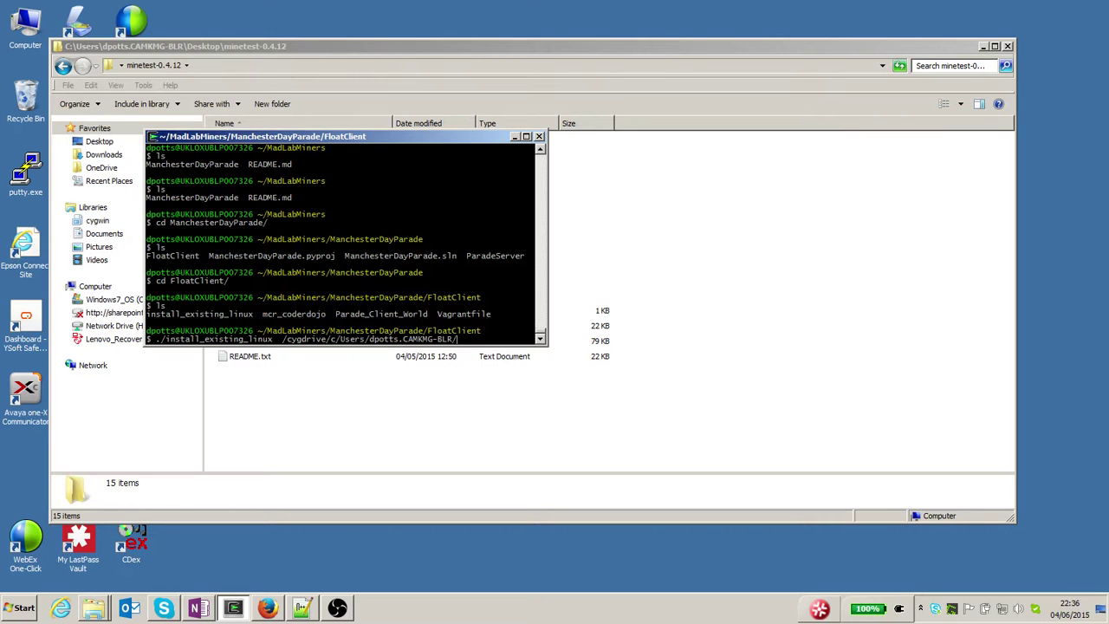
type("Des")
key("Tab")
type("m")
key("Tab")
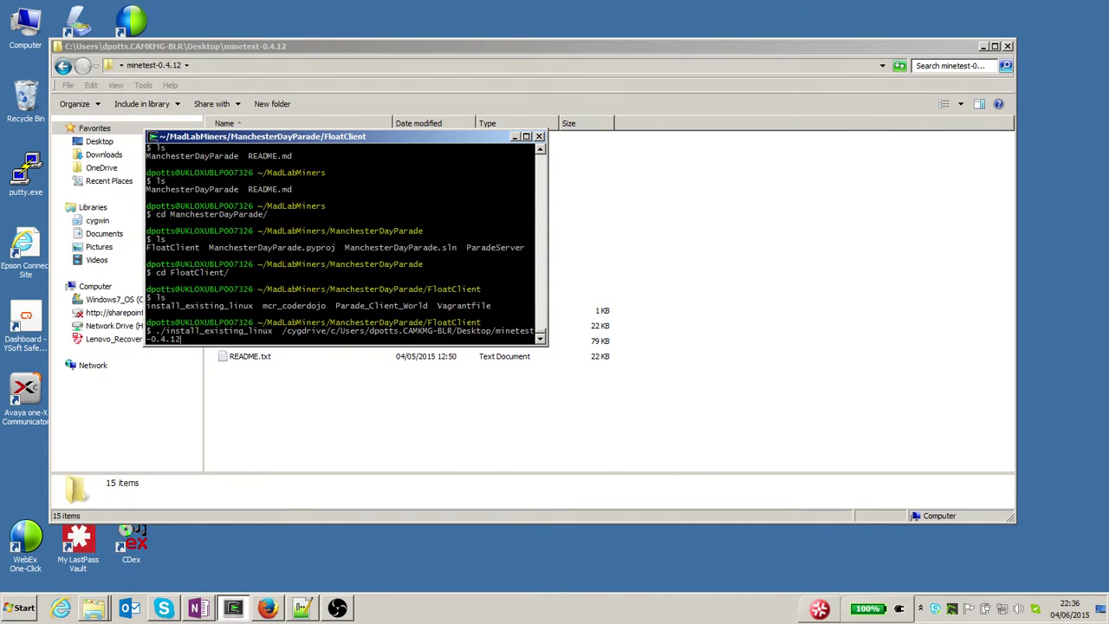
key("Return")
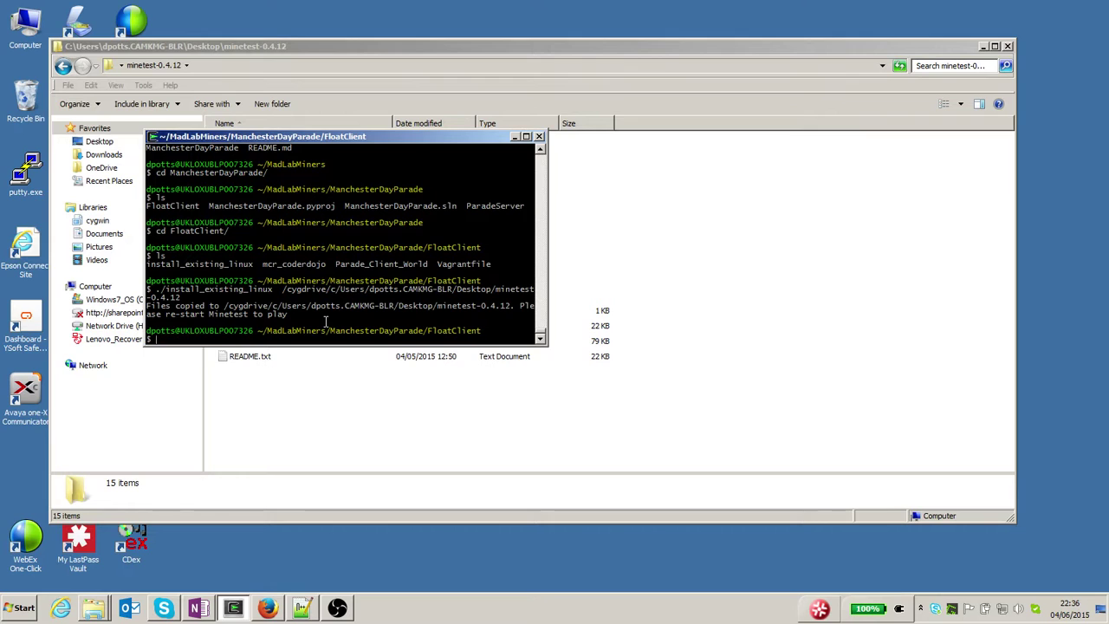
Go up to ManchesterDayParade, change into the ParadeServer directory and list its files
type("cd ..")
key("Return")
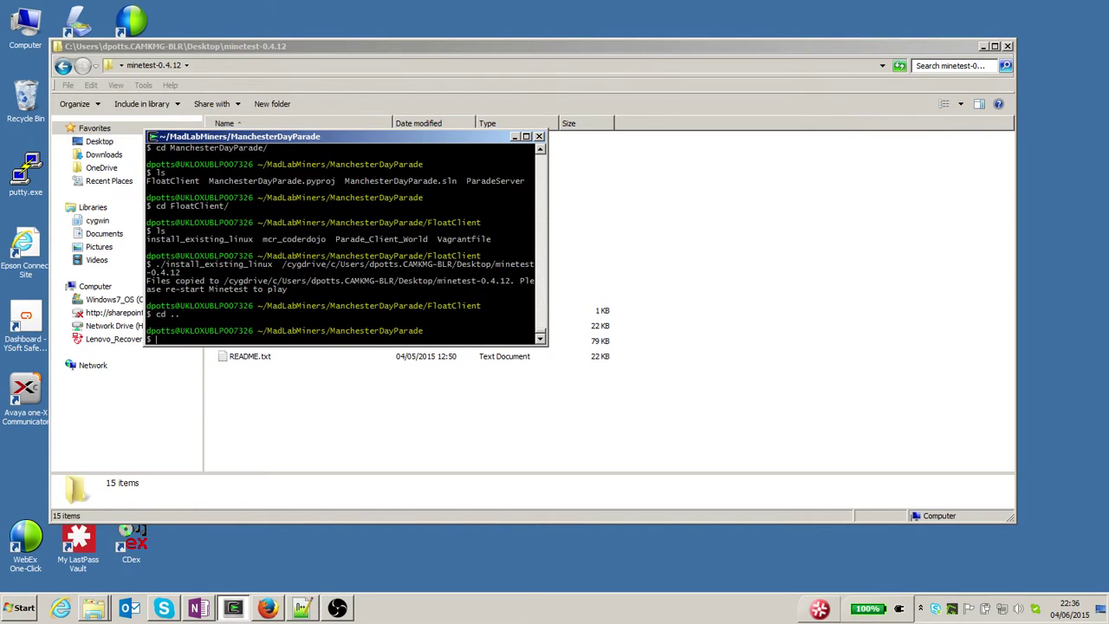
type("cd P")
key("Tab")
key("Return")
type("ls")
key("Return")
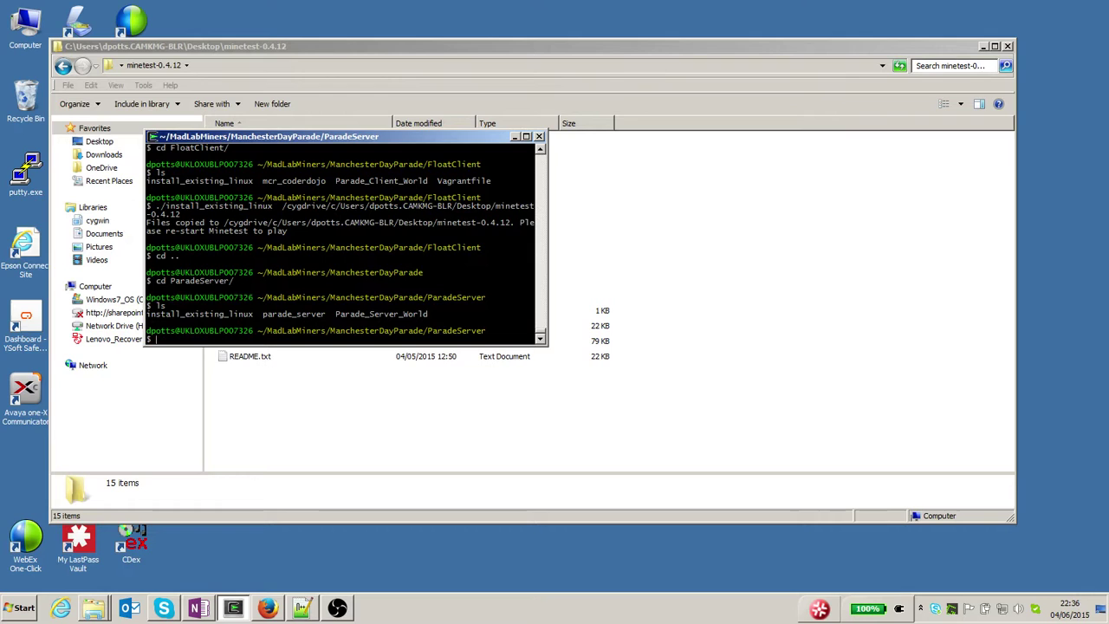
Recall the earlier install_existing_linux command from the history and run it in ParadeServer with the same minetest-0.4.12 path
key("ctrl+r")
type("in")
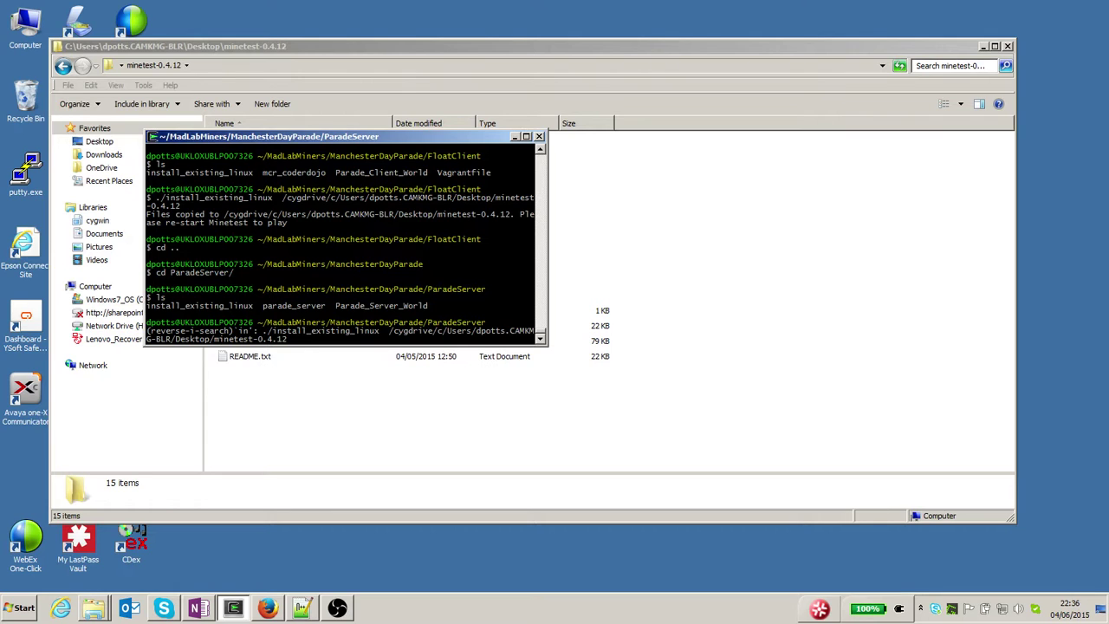
key("Return")
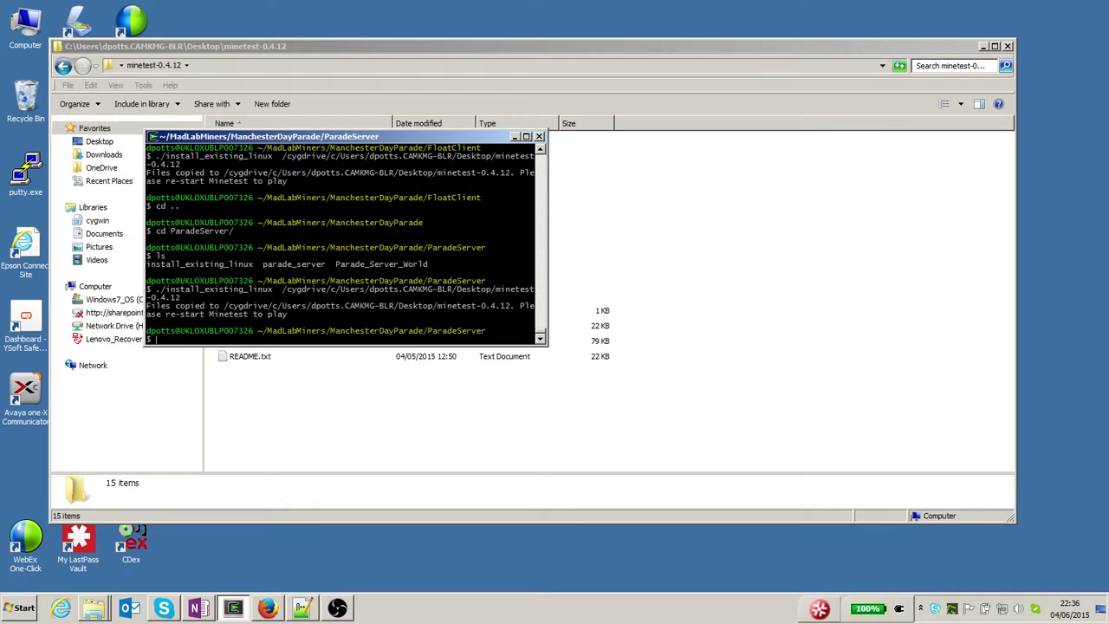
Open the bin folder inside minetest-0.4.12 in the file explorer and launch minetest.exe
left_click(346, 395)
left_click(231, 145)
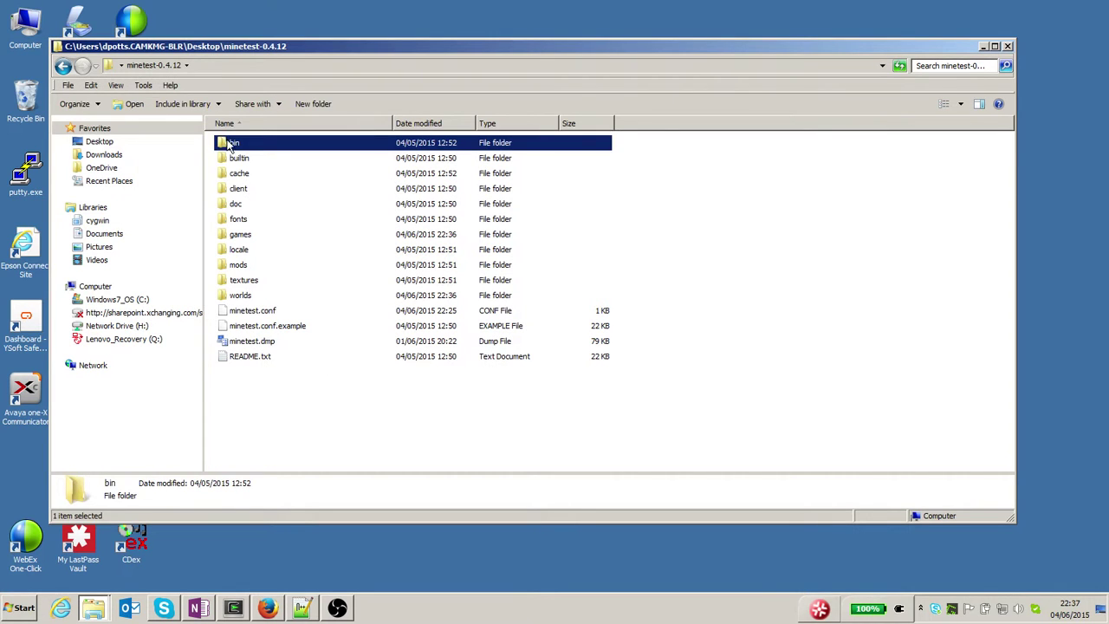
double_click(231, 144)
double_click(258, 280)
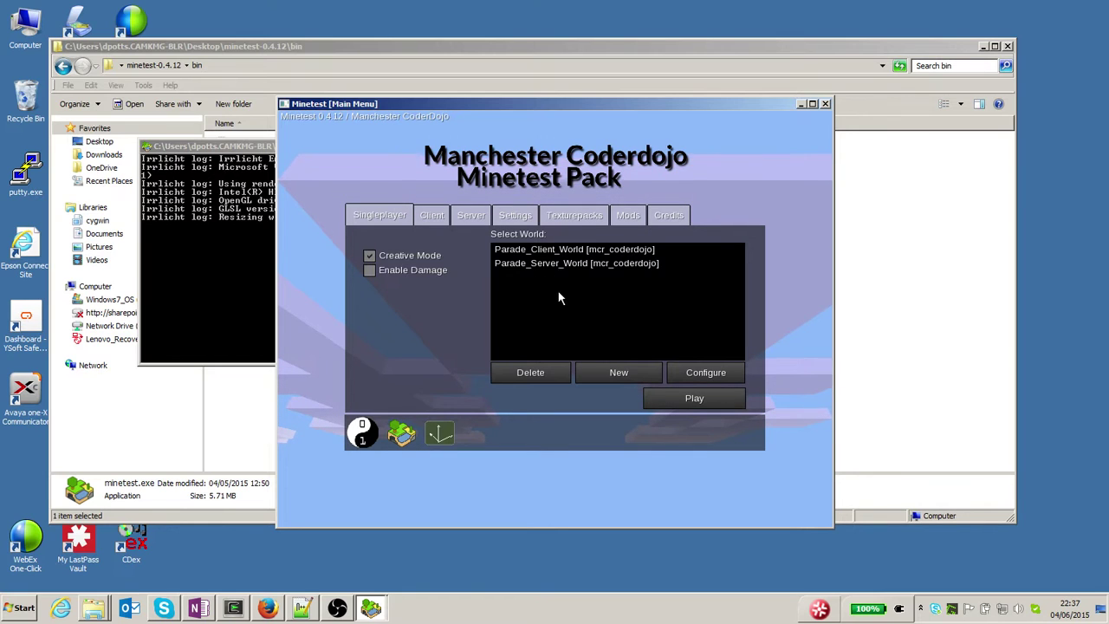
Launch a second instance of minetest.exe from the bin folder and arrange the two Minetest windows side by side
left_click(247, 404)
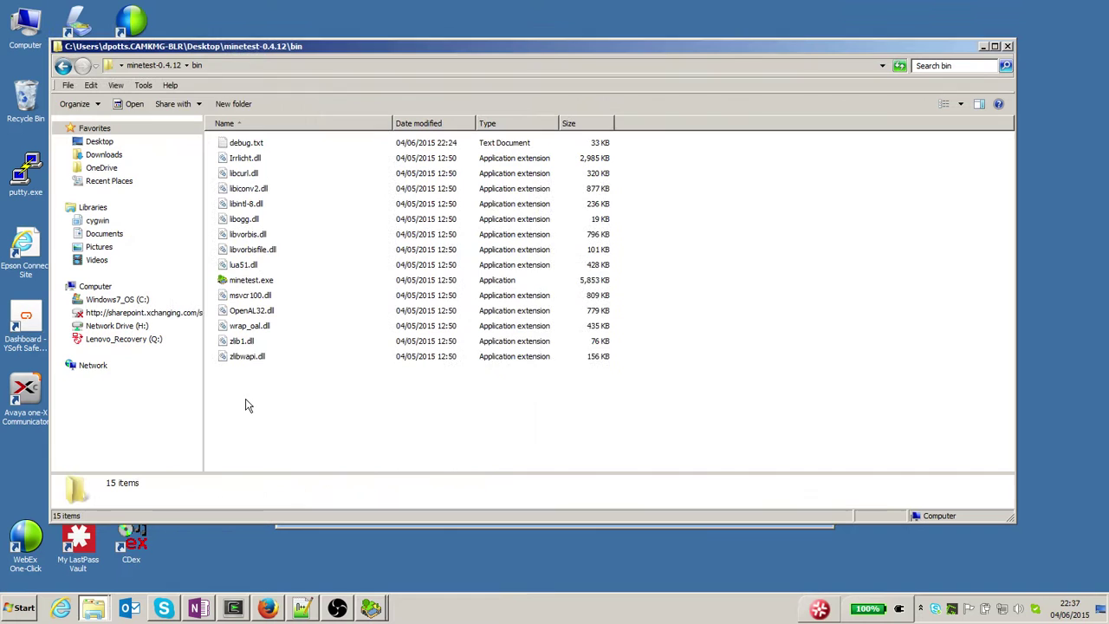
double_click(281, 282)
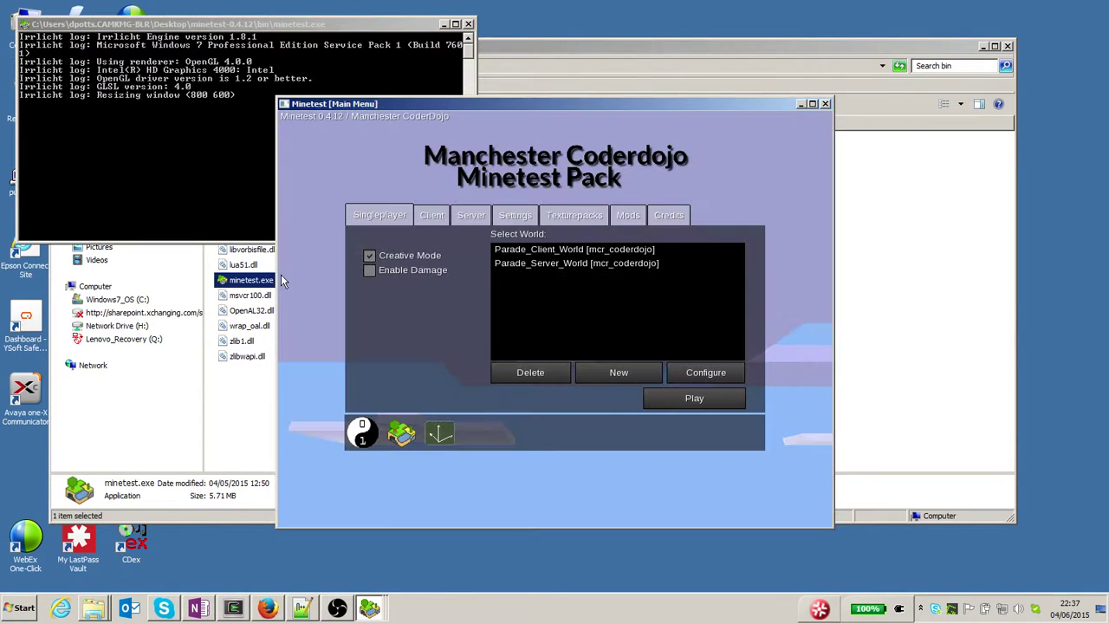
left_click_drag(606, 105, 379, 79)
key("alt+Tab")
key("alt+Tab")
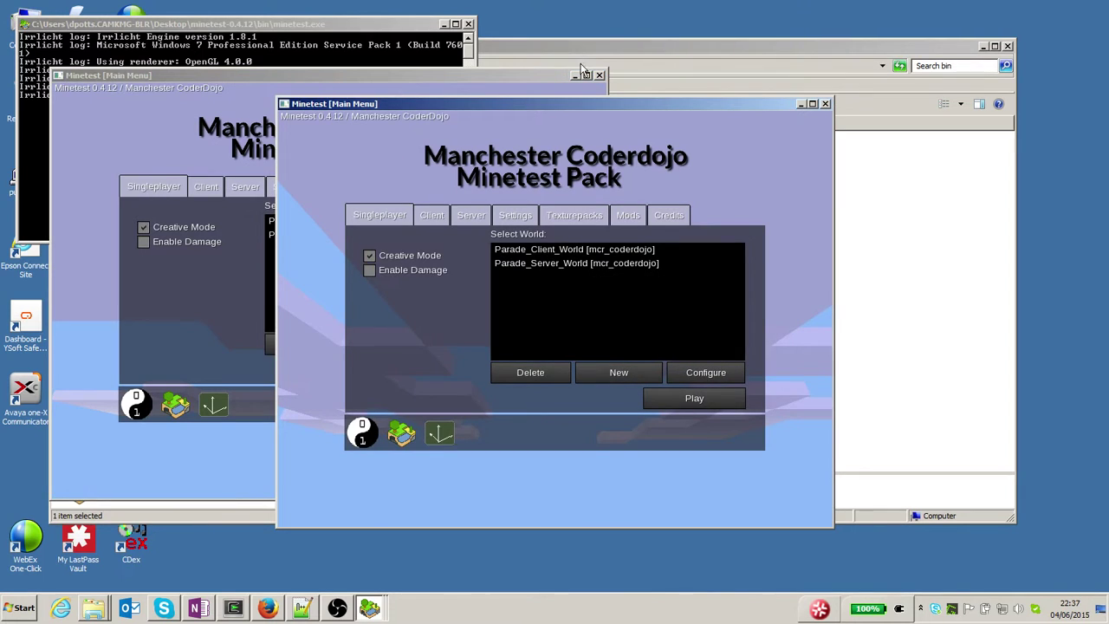
left_click_drag(588, 110, 774, 84)
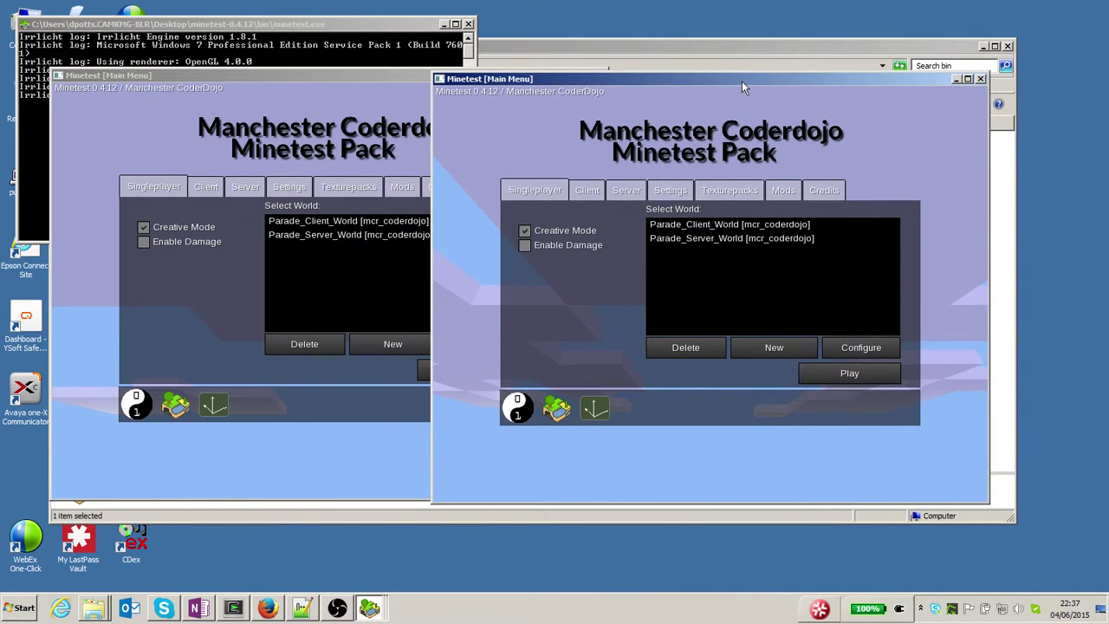
Show the server hosting options in both Minetest windows and select the player name in the second window
left_click(629, 193)
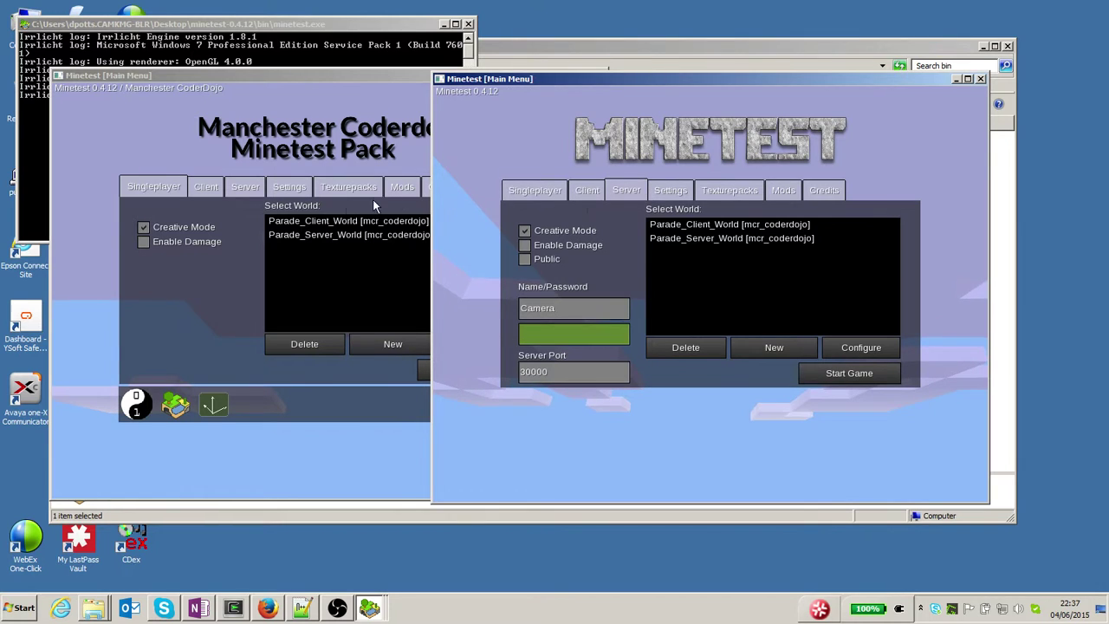
left_click(244, 187)
left_click(633, 195)
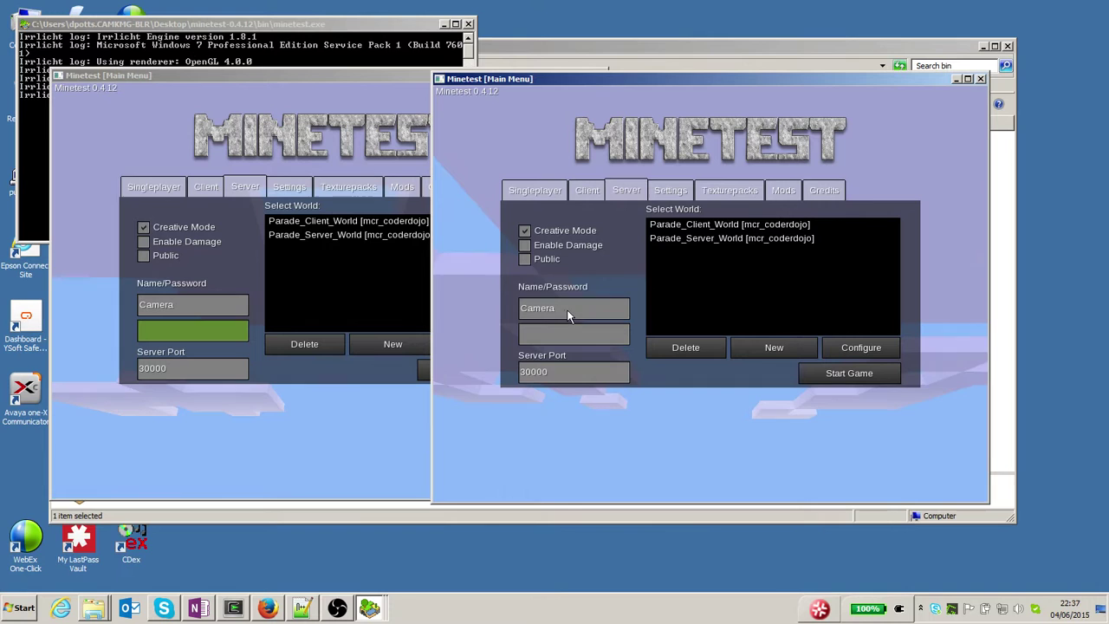
left_click(520, 311)
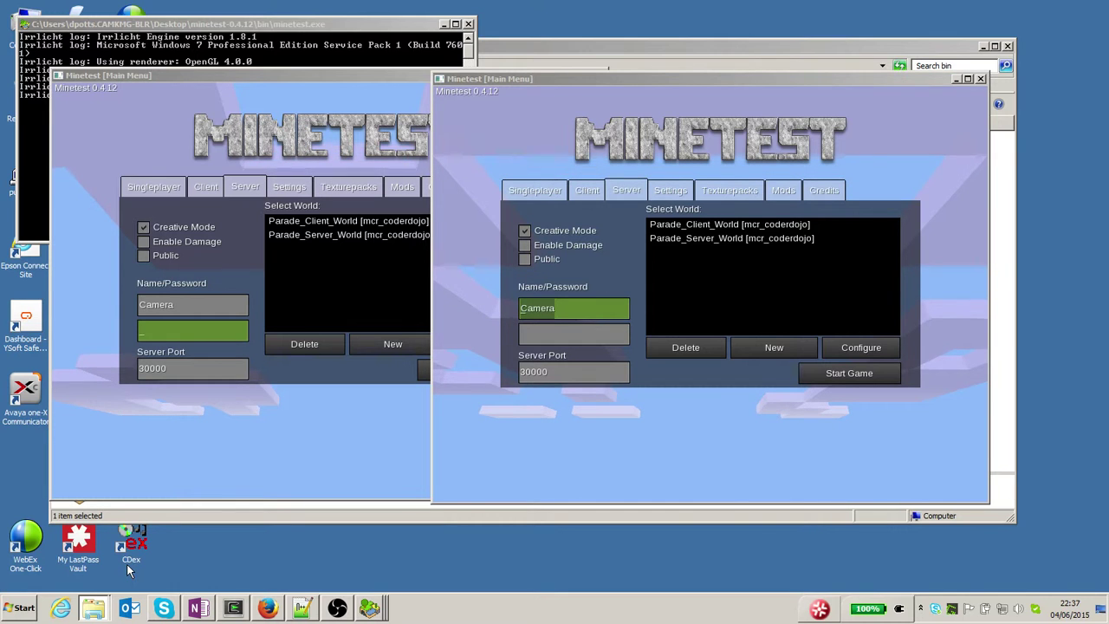
Switch to the file explorer and open the schems folder of Parade_Server_World inside minetest-0.4.12's worlds folder
left_click(147, 516)
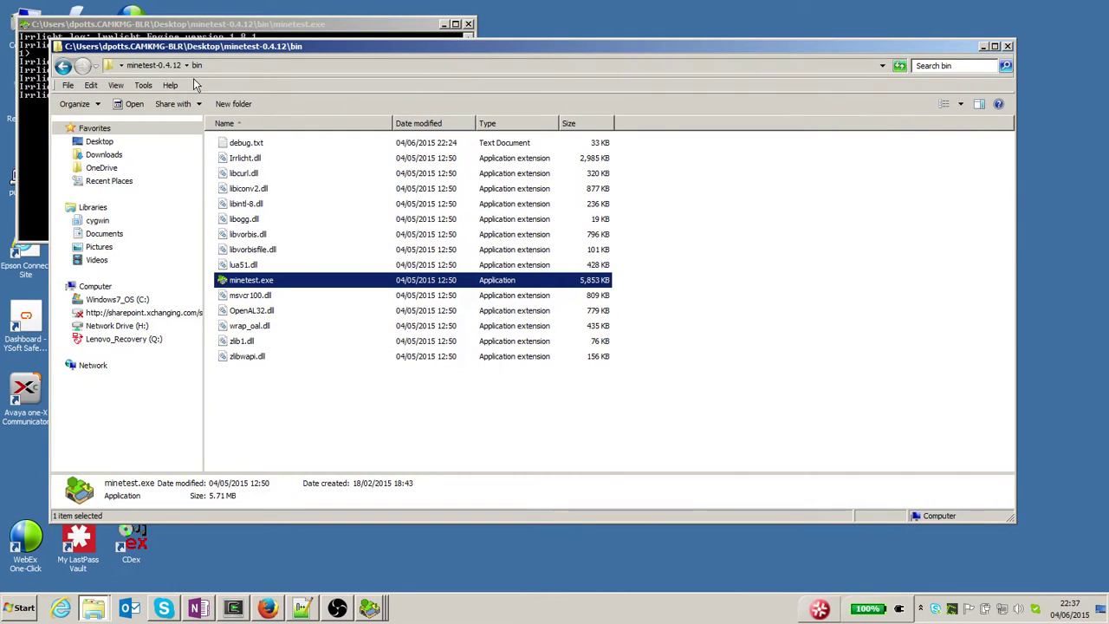
left_click(163, 66)
double_click(241, 295)
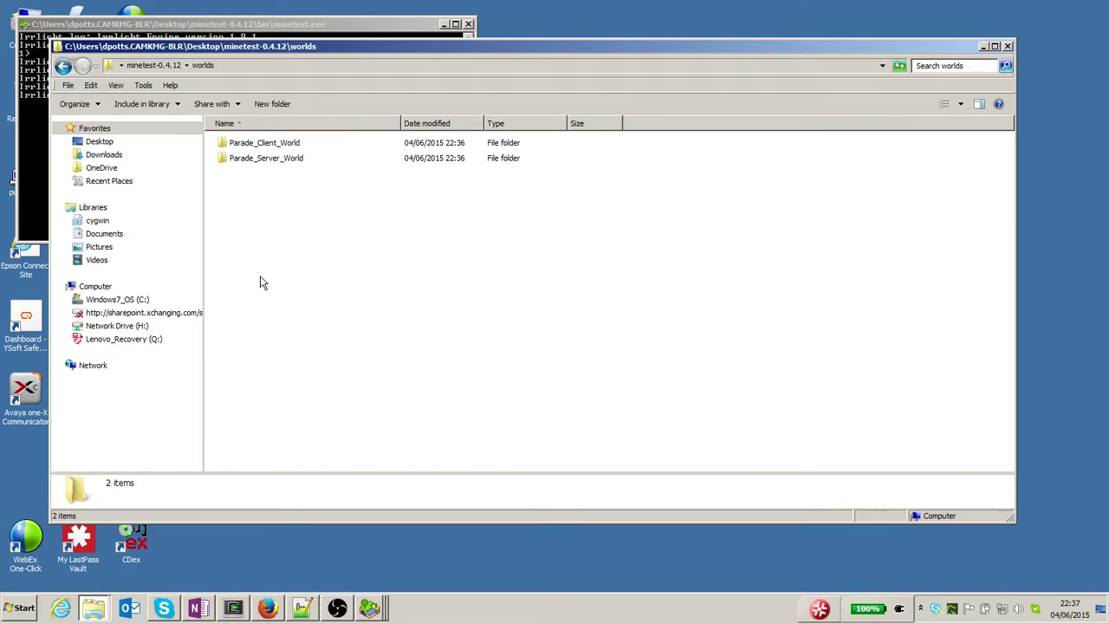
double_click(281, 160)
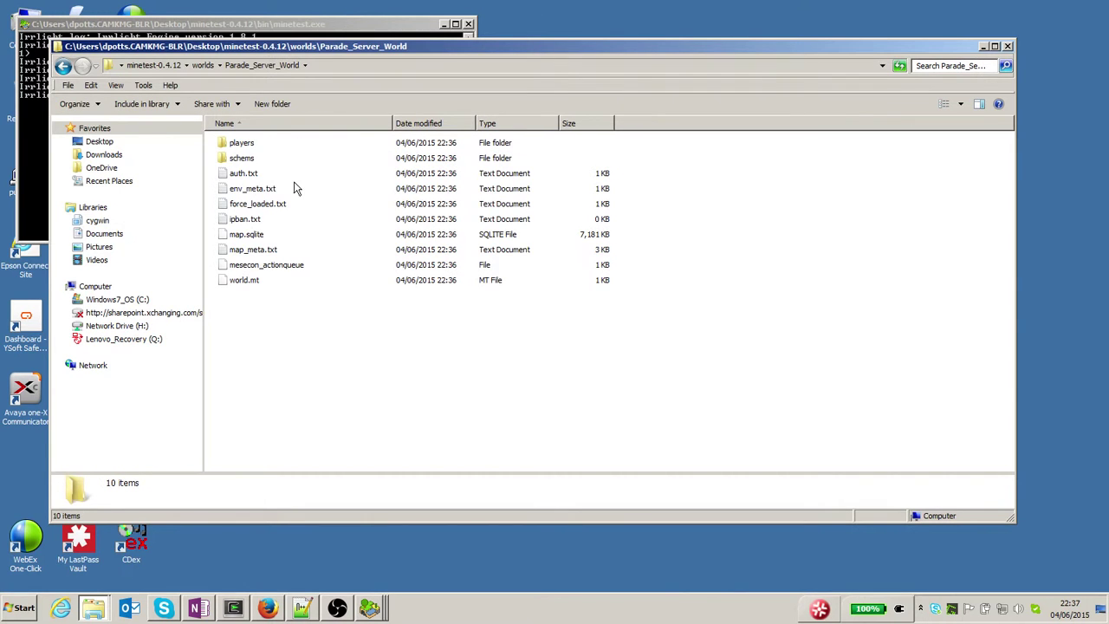
double_click(242, 159)
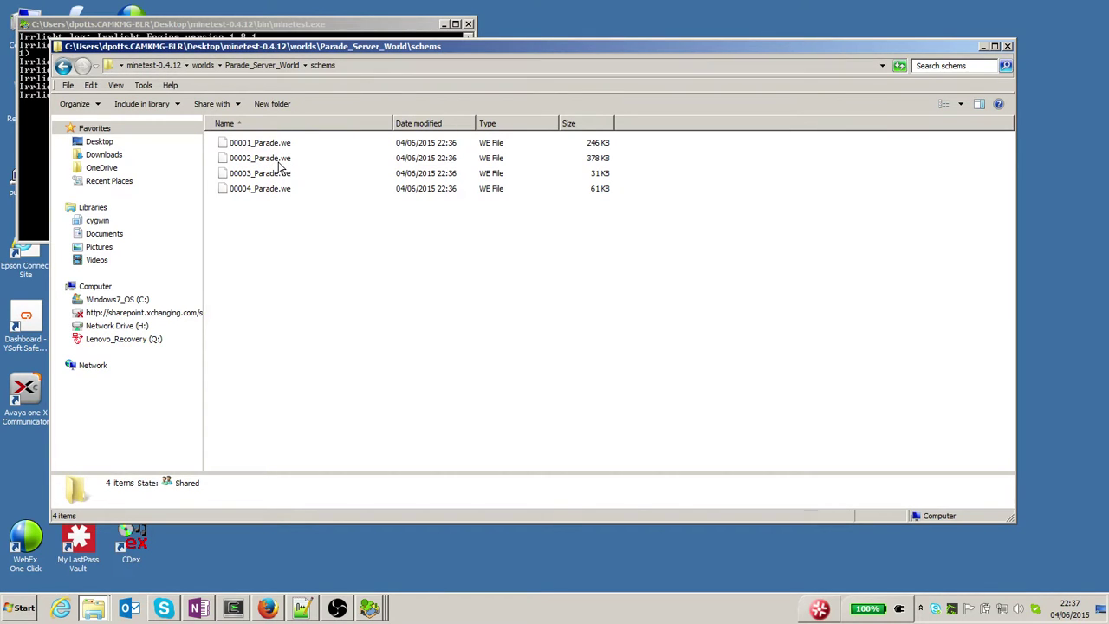
Delete the schematic files 00003_Parade.we and 00004_Parade.we from the schems folder
left_click(279, 159)
left_click(275, 192, "shift")
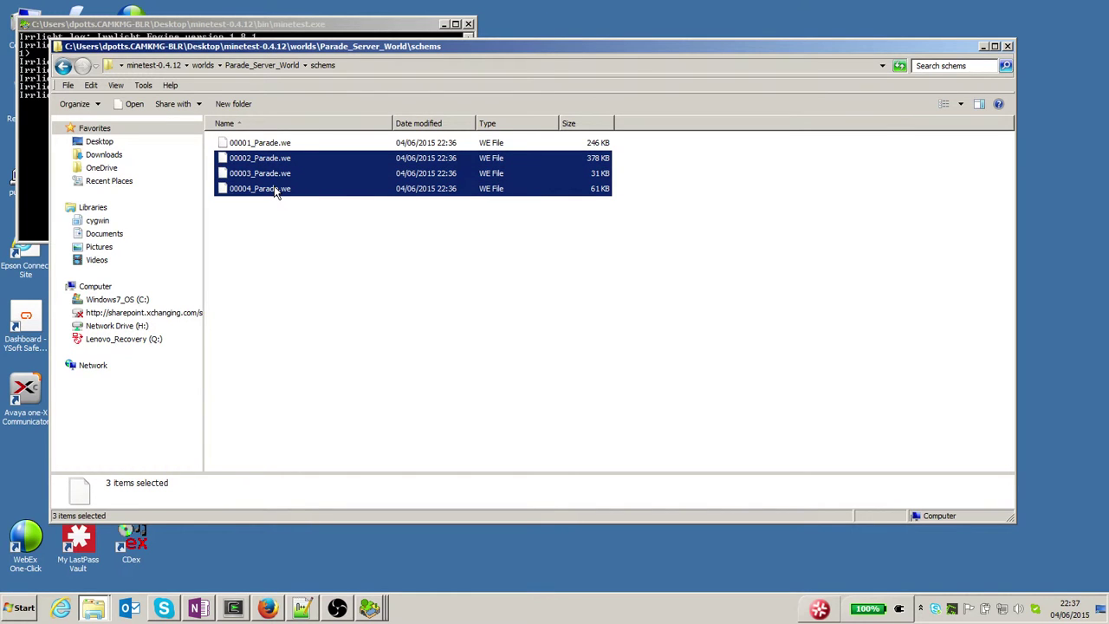
left_click(275, 174)
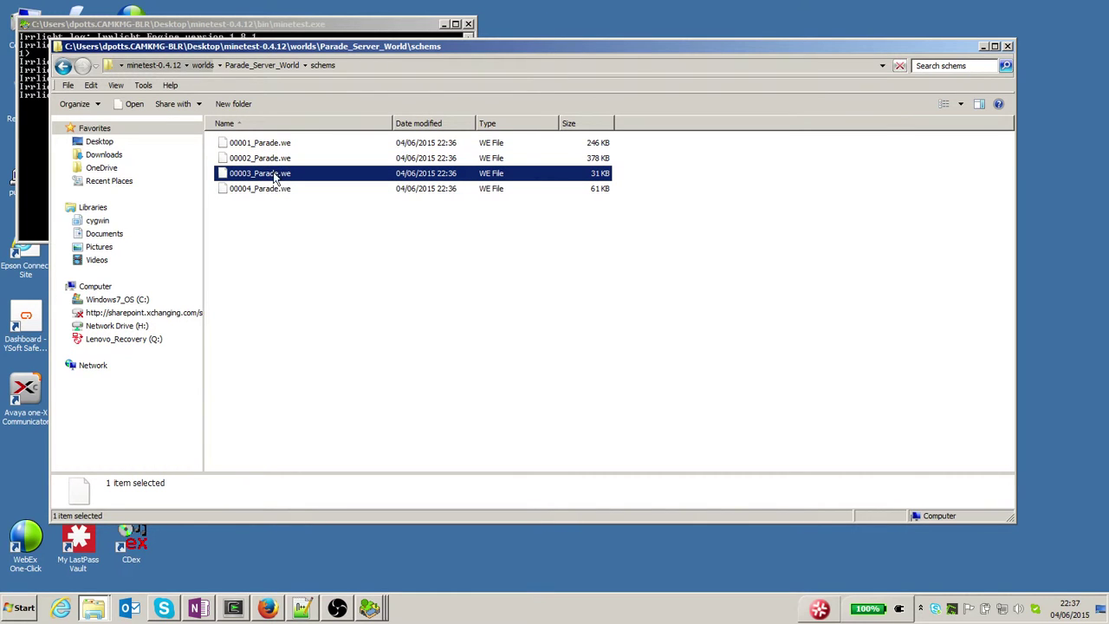
left_click(272, 190, "shift")
key("Delete")
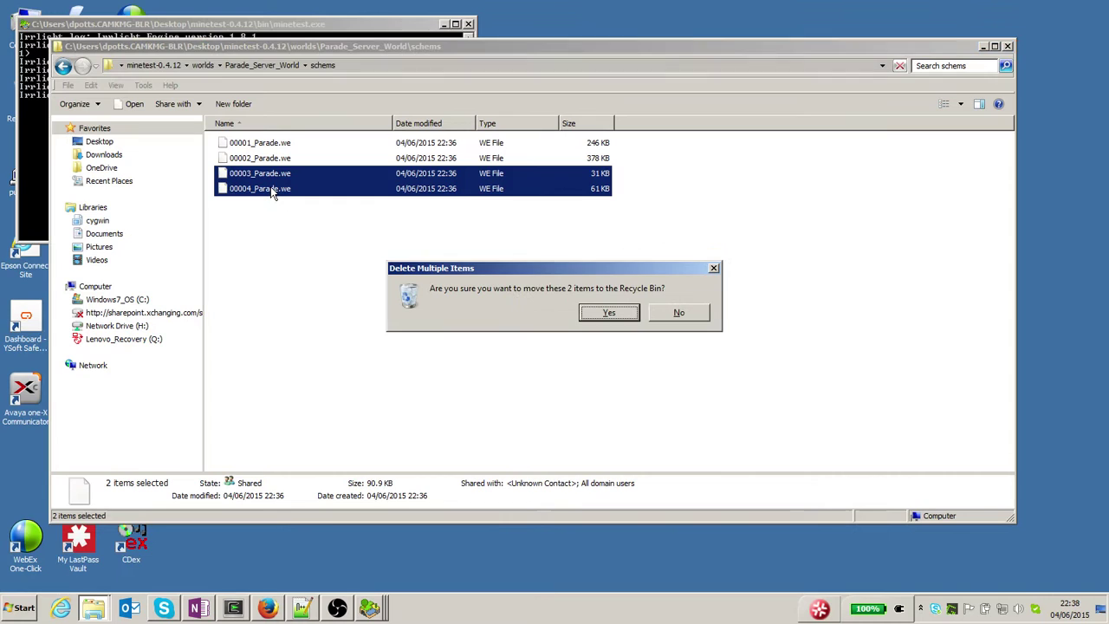
key("Return")
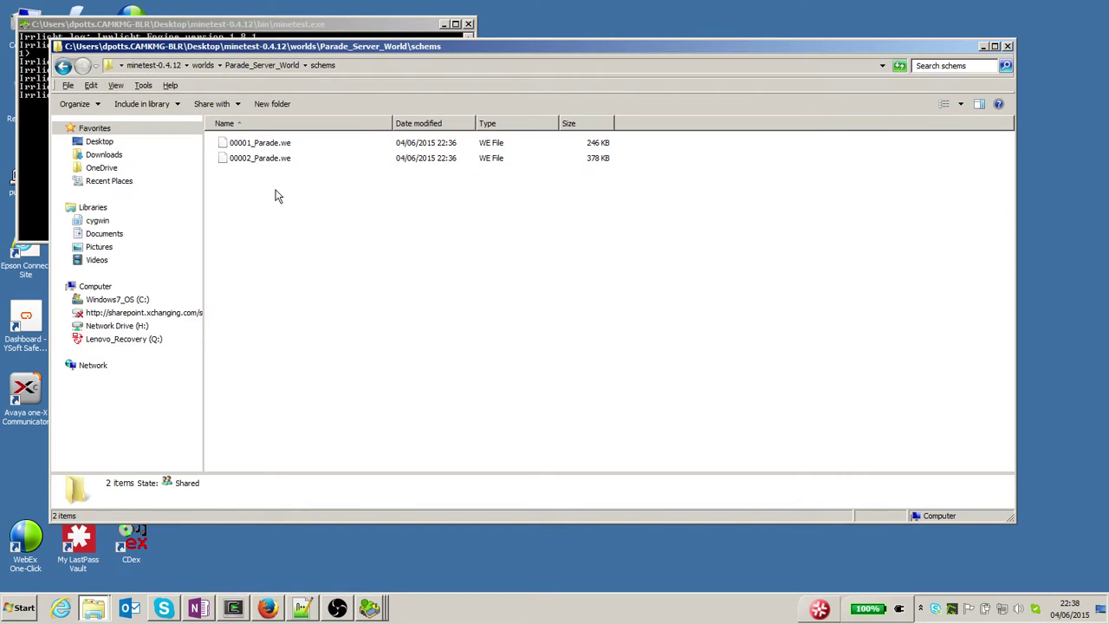
Switch to the second Minetest window and host Parade_Server_World as a server game on port 30000
key("alt+Tab")
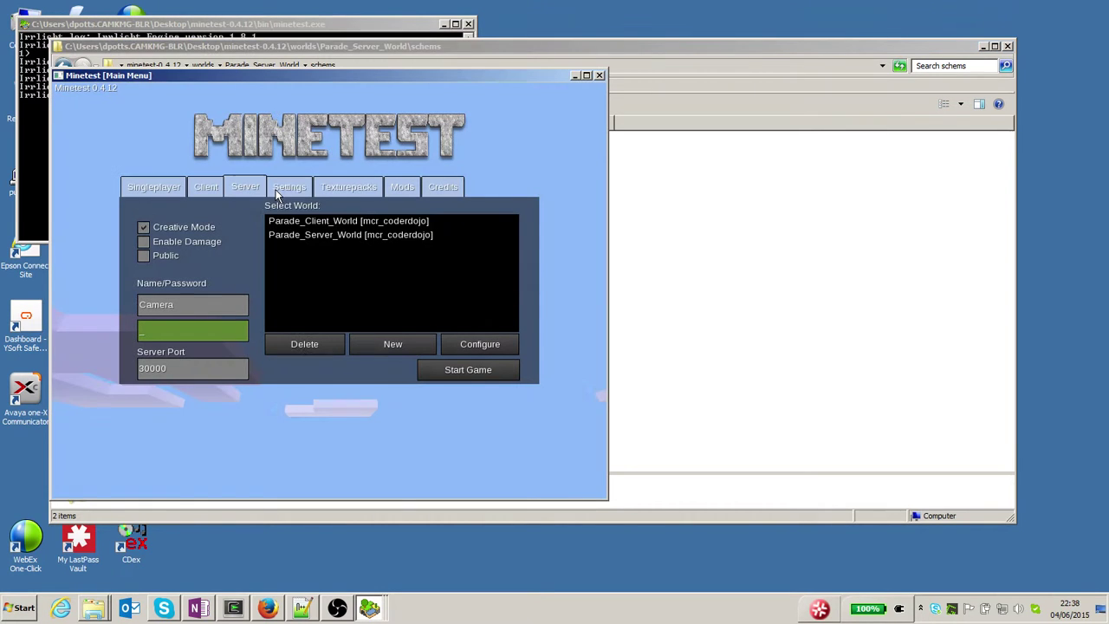
key("alt+Tab")
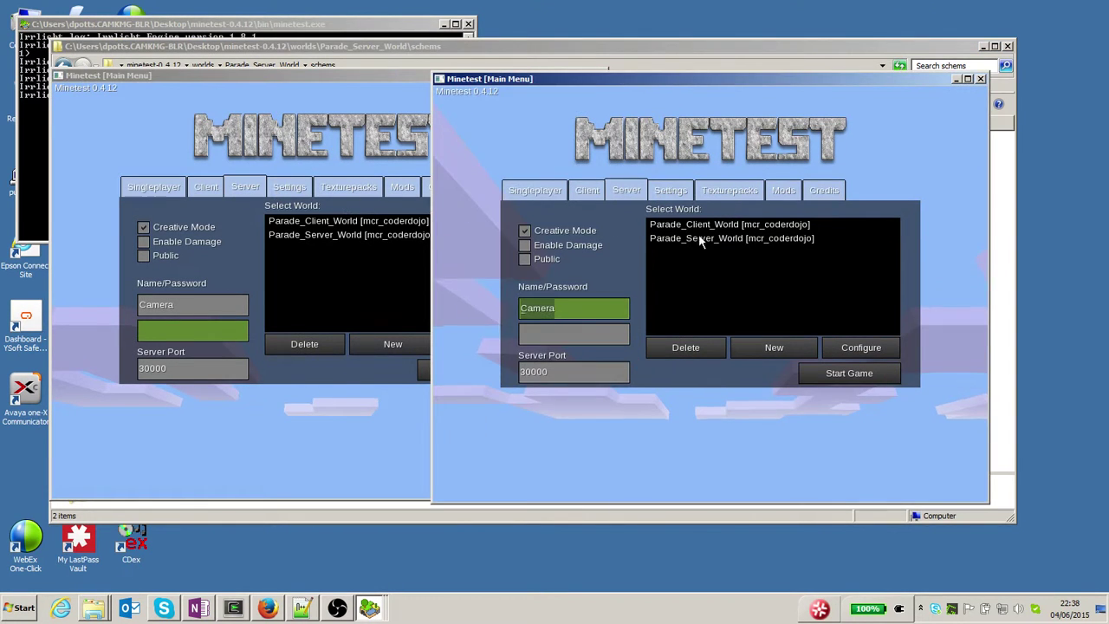
left_click(731, 239)
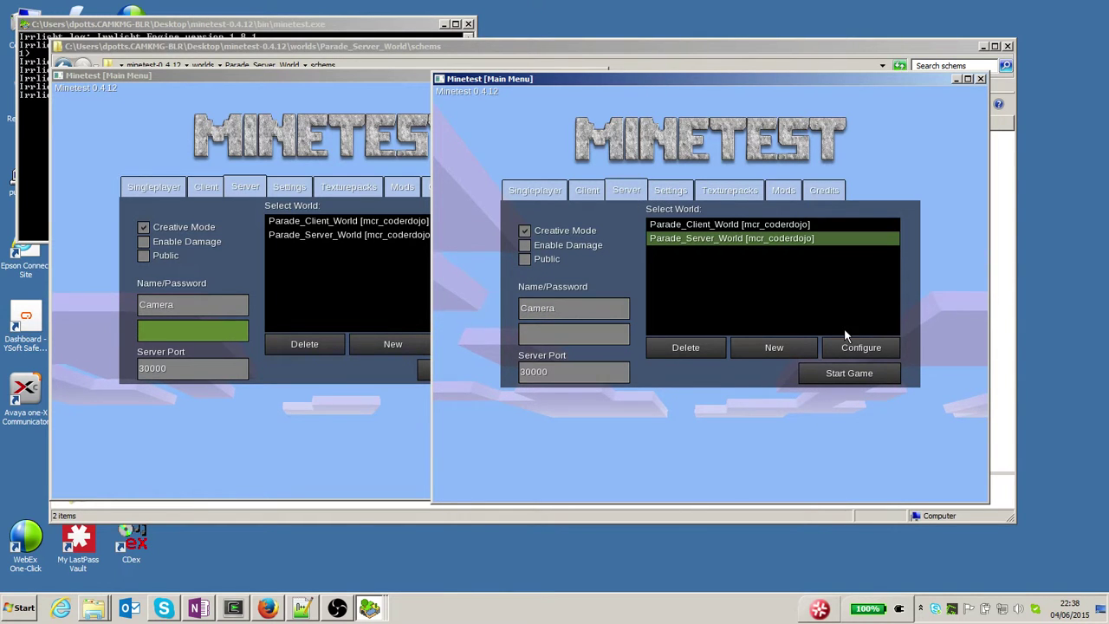
left_click(840, 373)
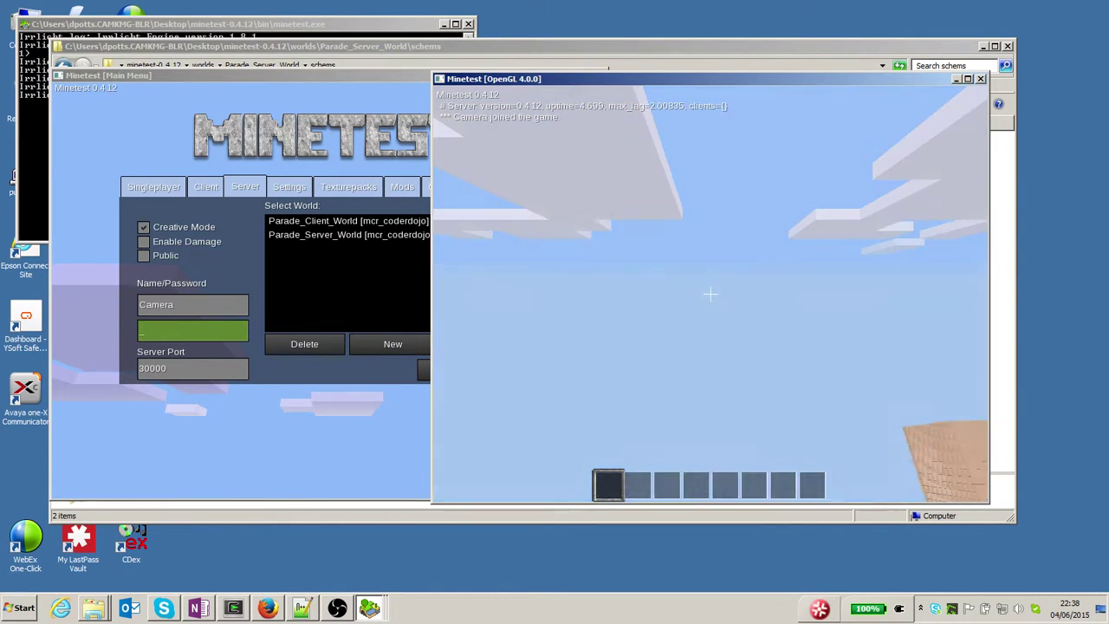
Issue the chat command /pStart in the running server world
key("slash")
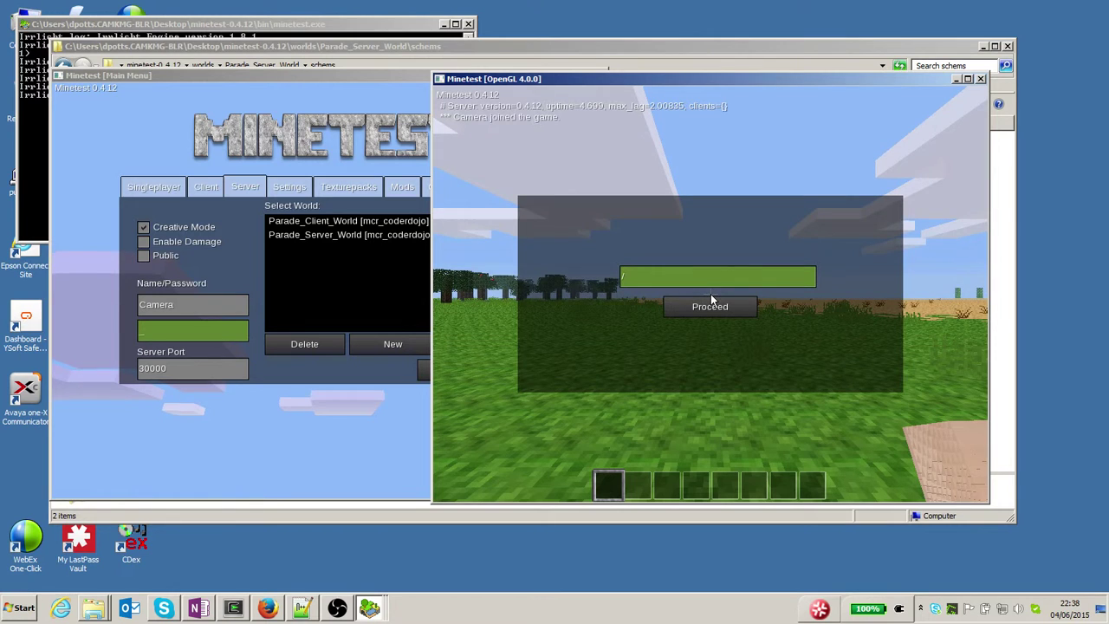
type("pStart")
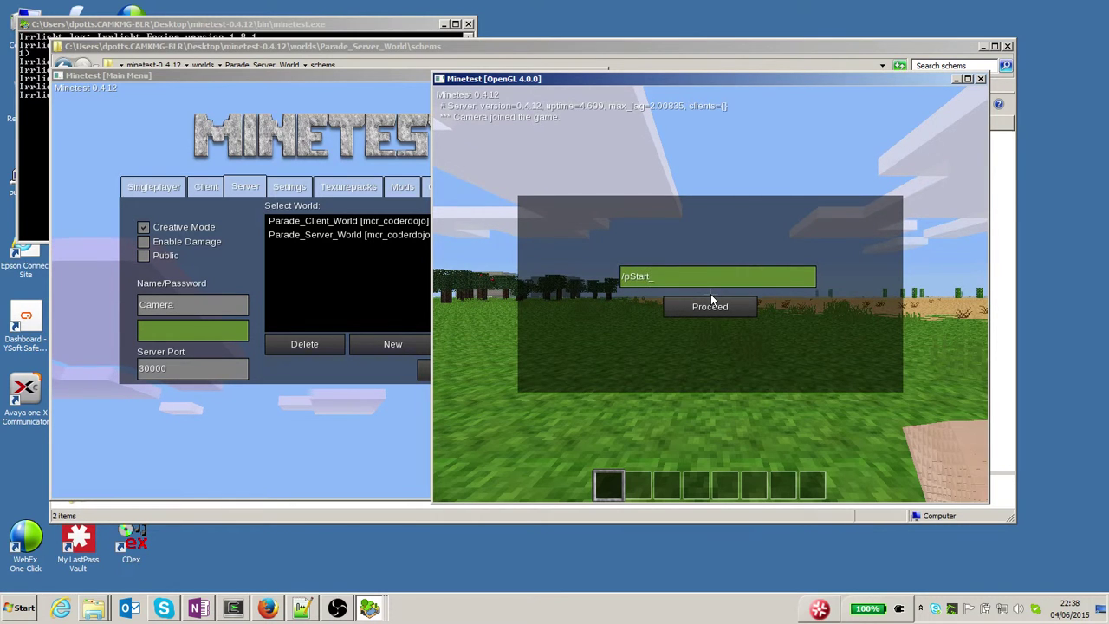
key("Return")
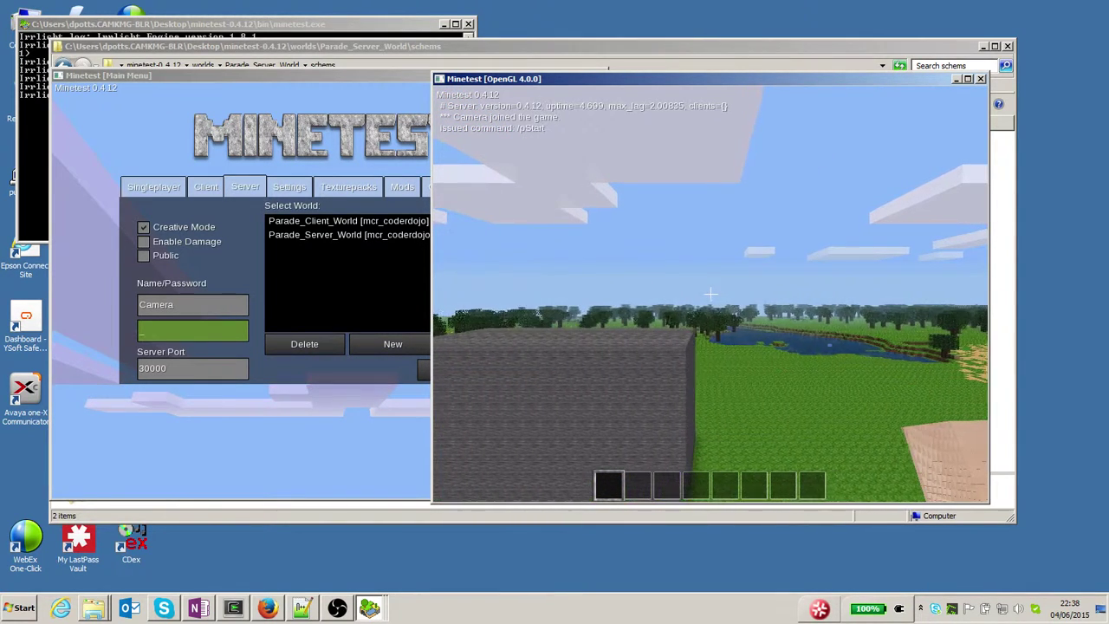
Switch to the other Minetest window, select Parade_Client_World and try to host it as a server on port 30000
key("alt+Tab")
key("alt+Tab")
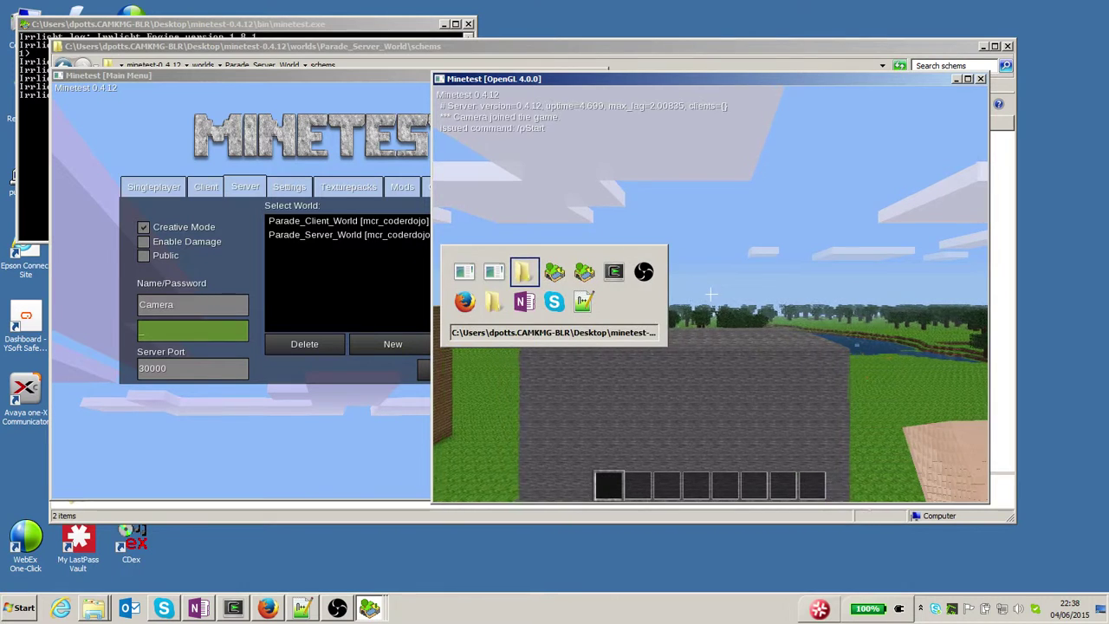
key("alt+shift+Tab")
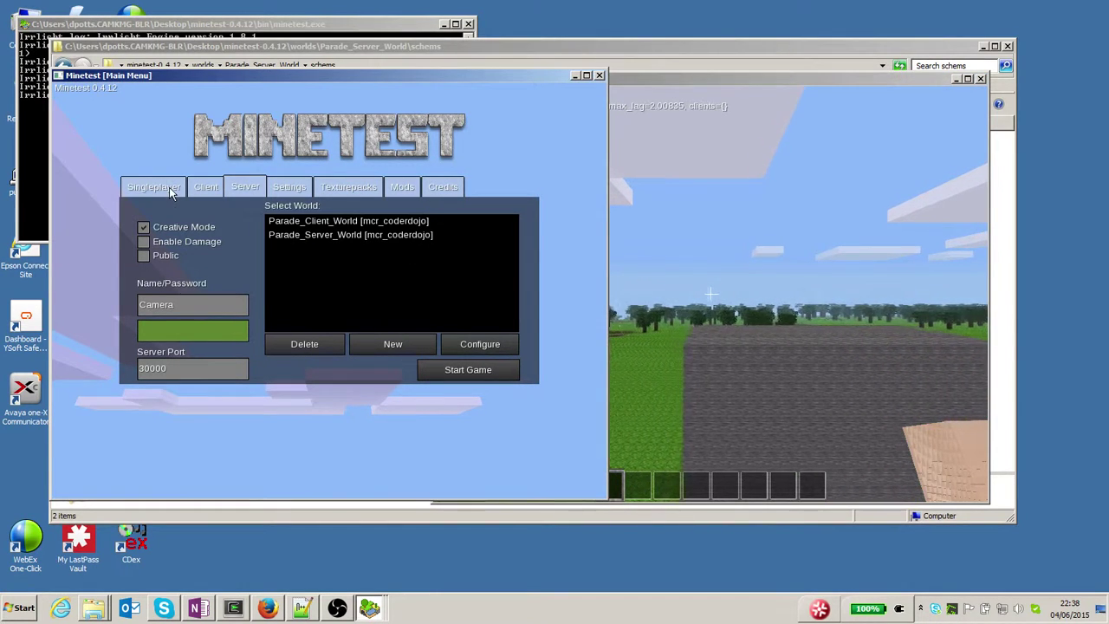
left_click(300, 228)
left_click(455, 369)
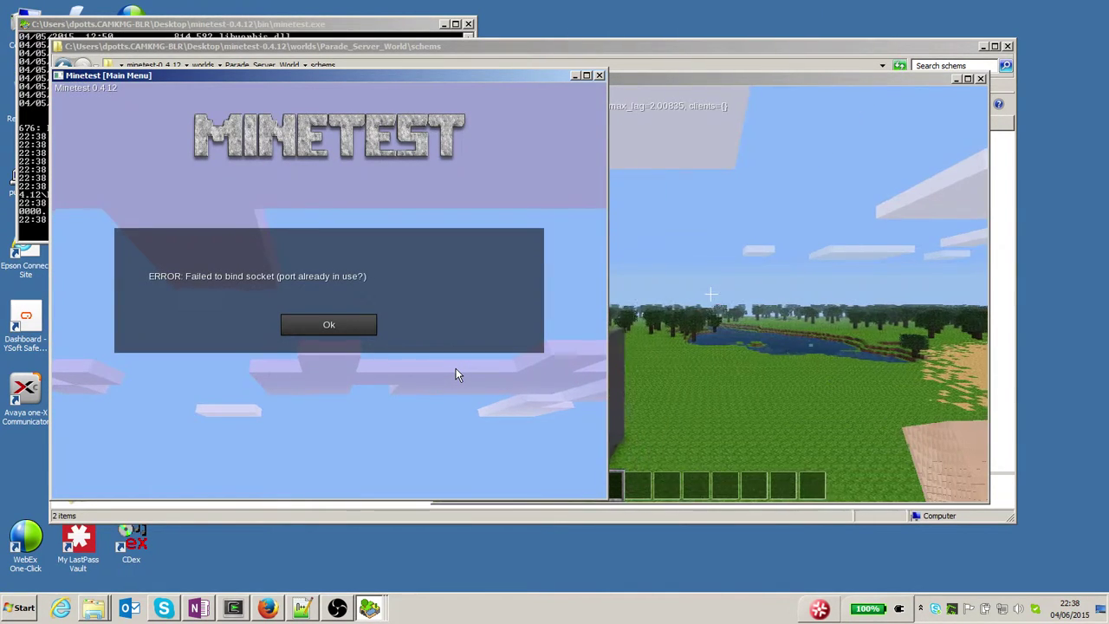
left_click(349, 325)
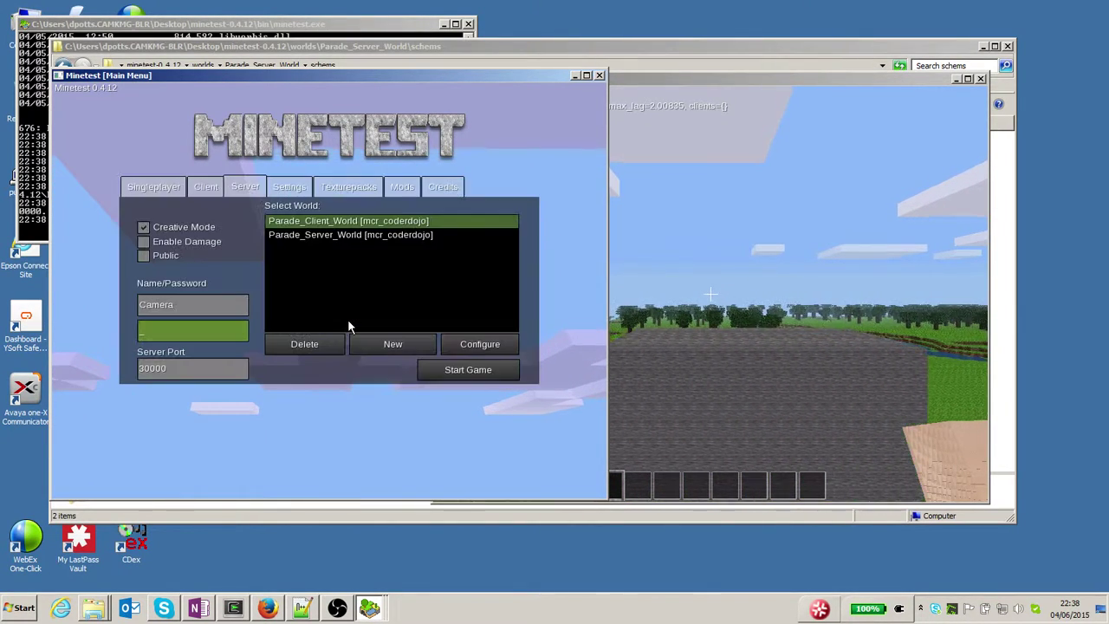
Start Parade_Client_World in single-player mode and walk past the brick button block onto the diamond-framed stone platform
left_click(160, 188)
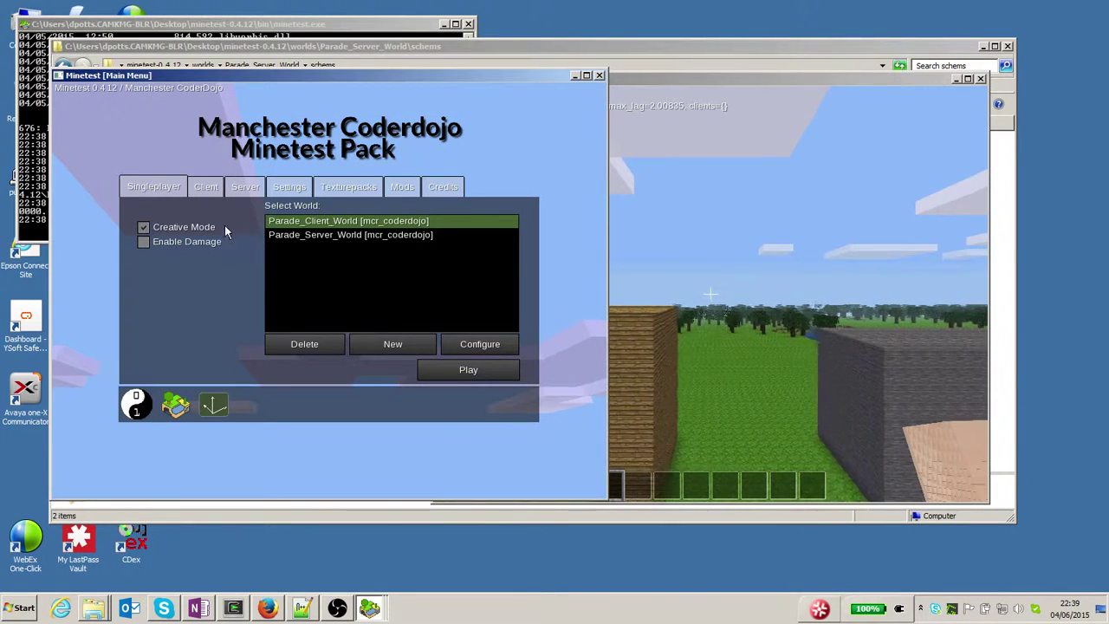
left_click(462, 371)
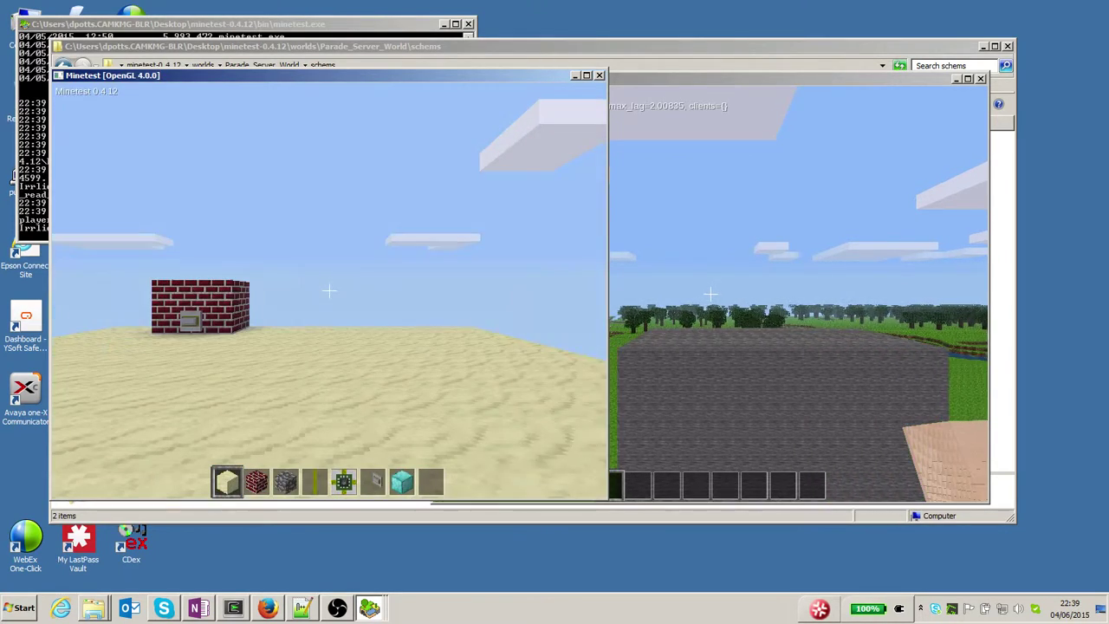
key("w")
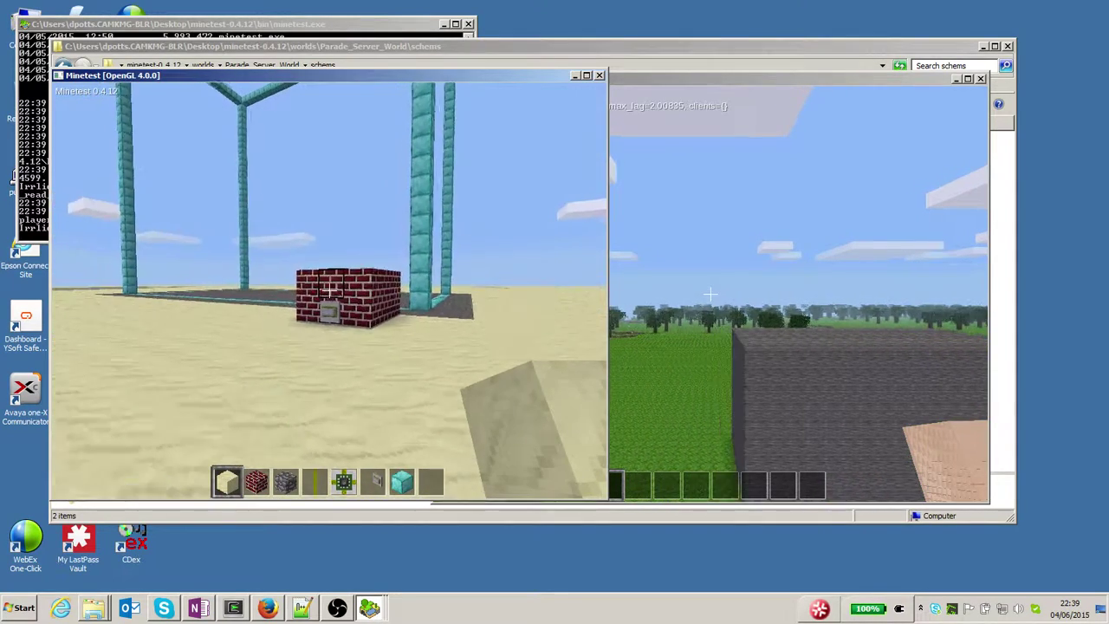
key("w")
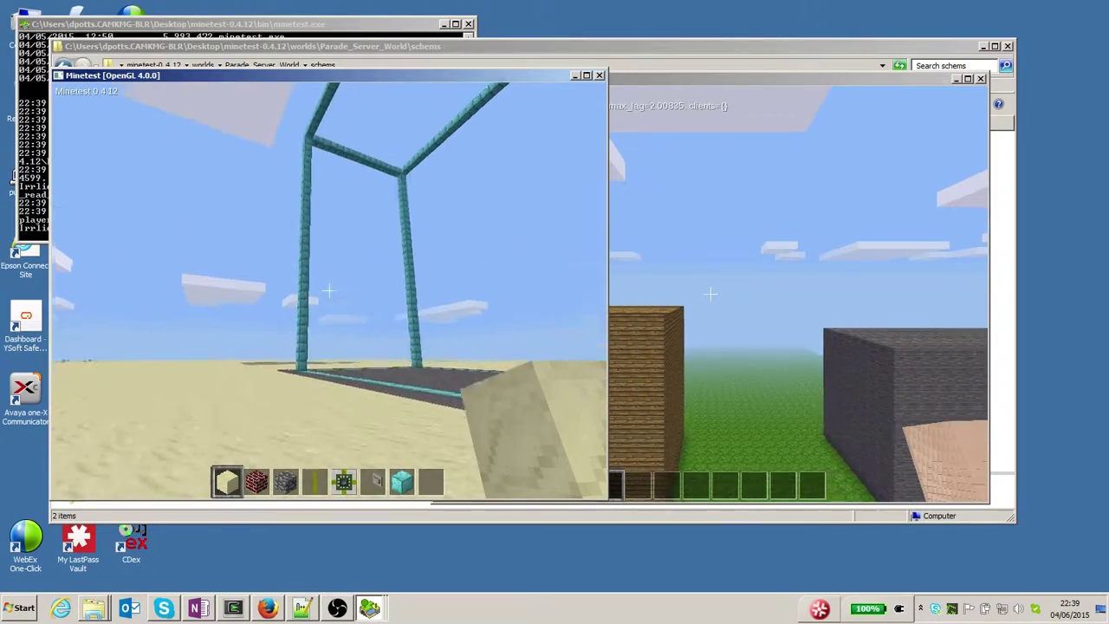
mouse_move(329, 291)
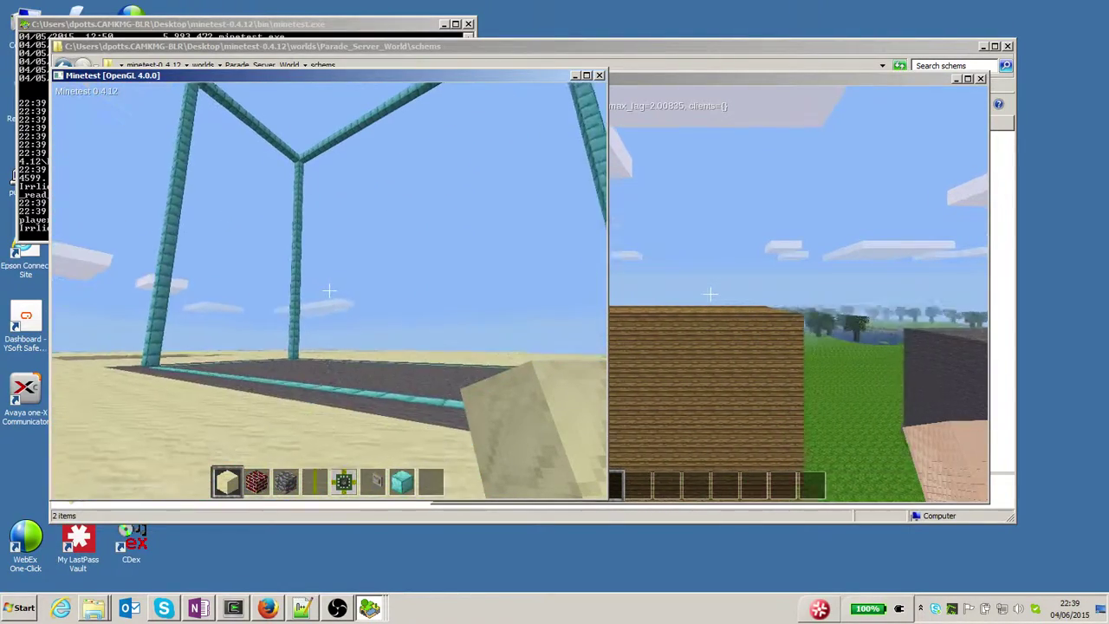
key("w")
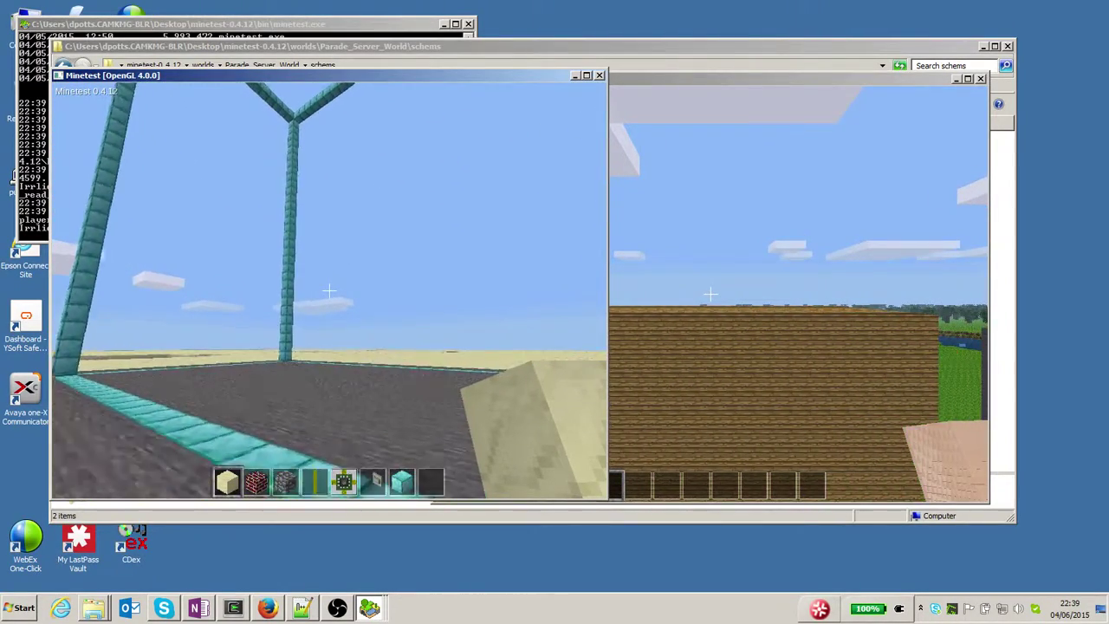
key("w")
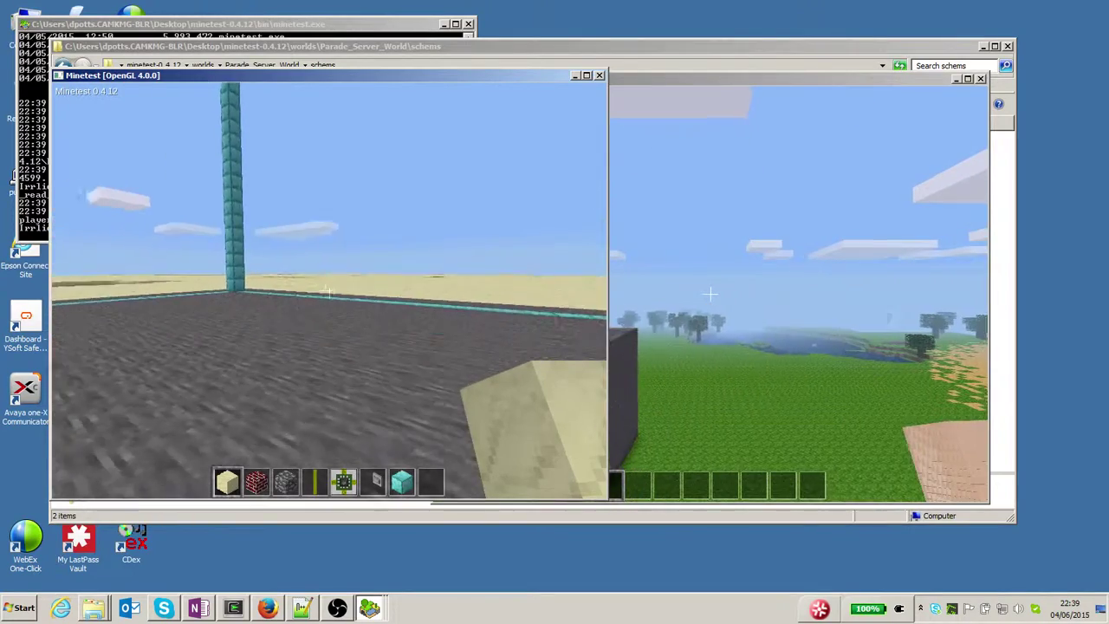
Build a tall, one-block-wide column of red brick blocks on the stone platform inside the diamond frame
scroll(329, 291, "down", 1)
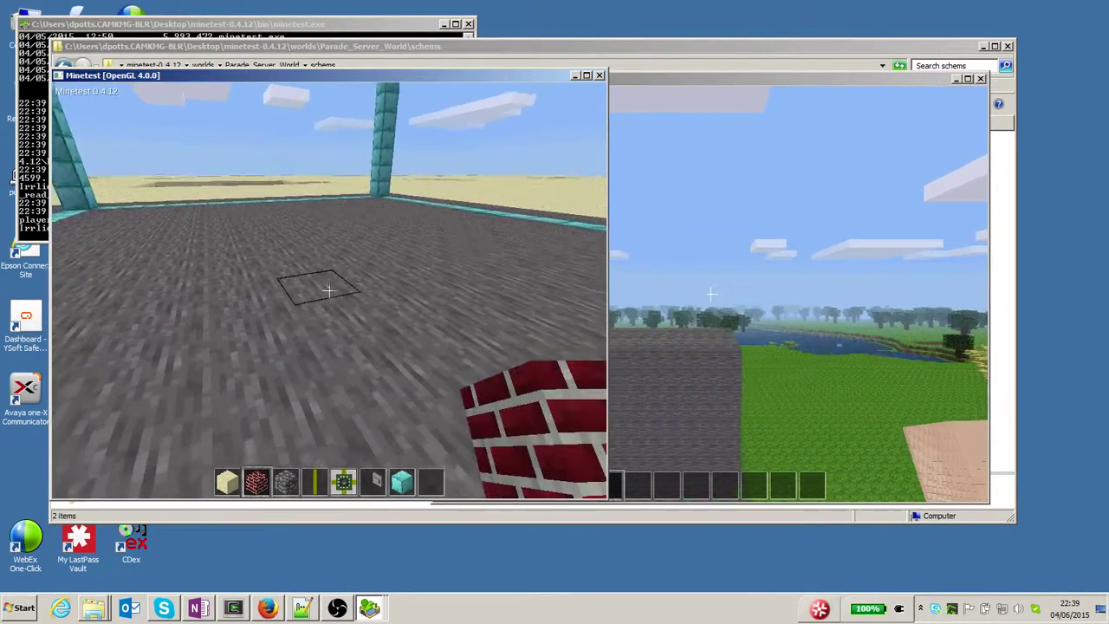
left_click(329, 291)
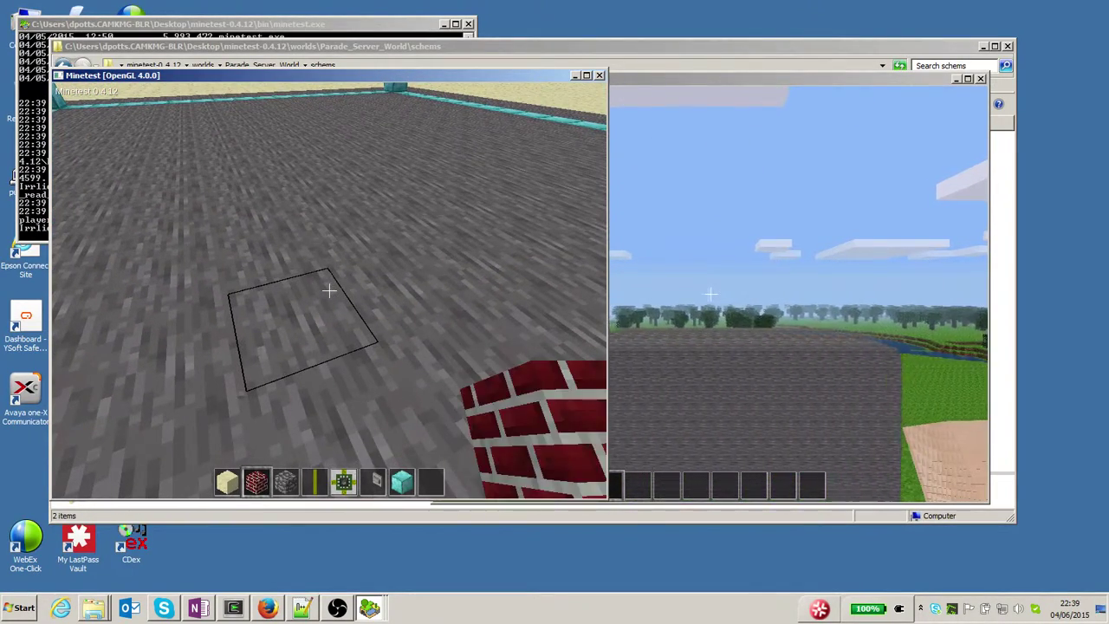
right_click(329, 291)
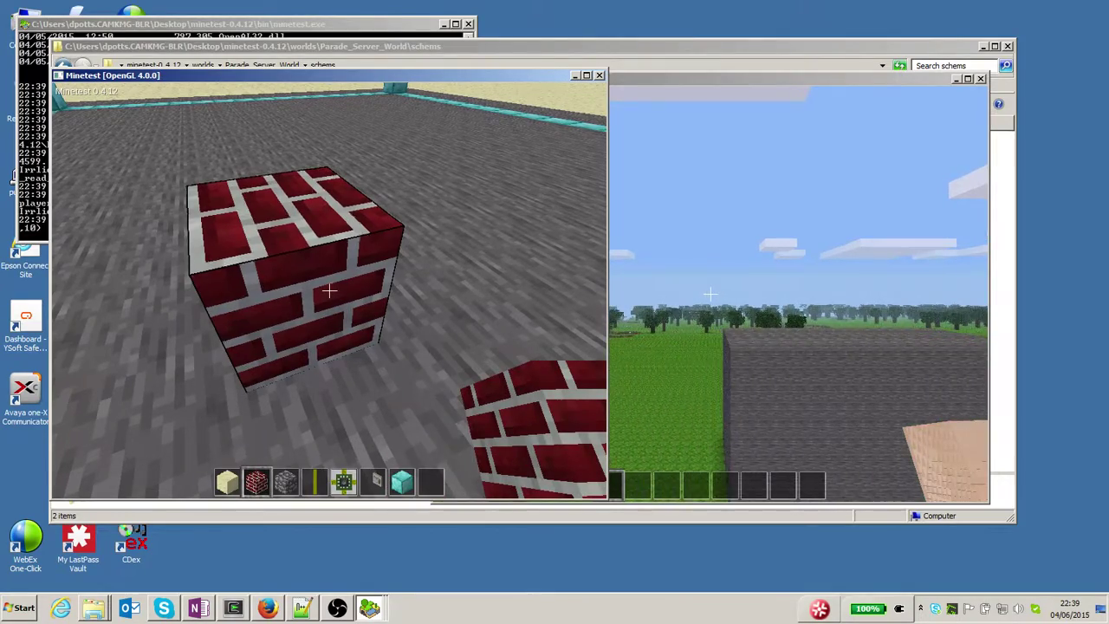
key("space")
right_click(329, 291)
right_click(329, 291)
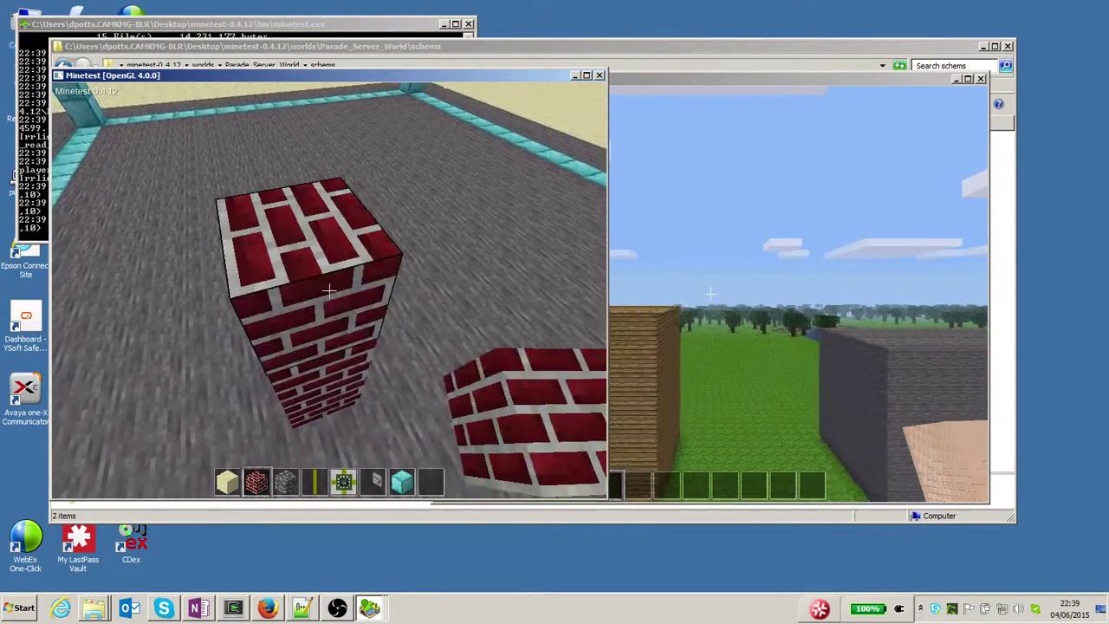
key("space")
right_click(329, 290)
right_click(329, 290)
right_click(329, 290)
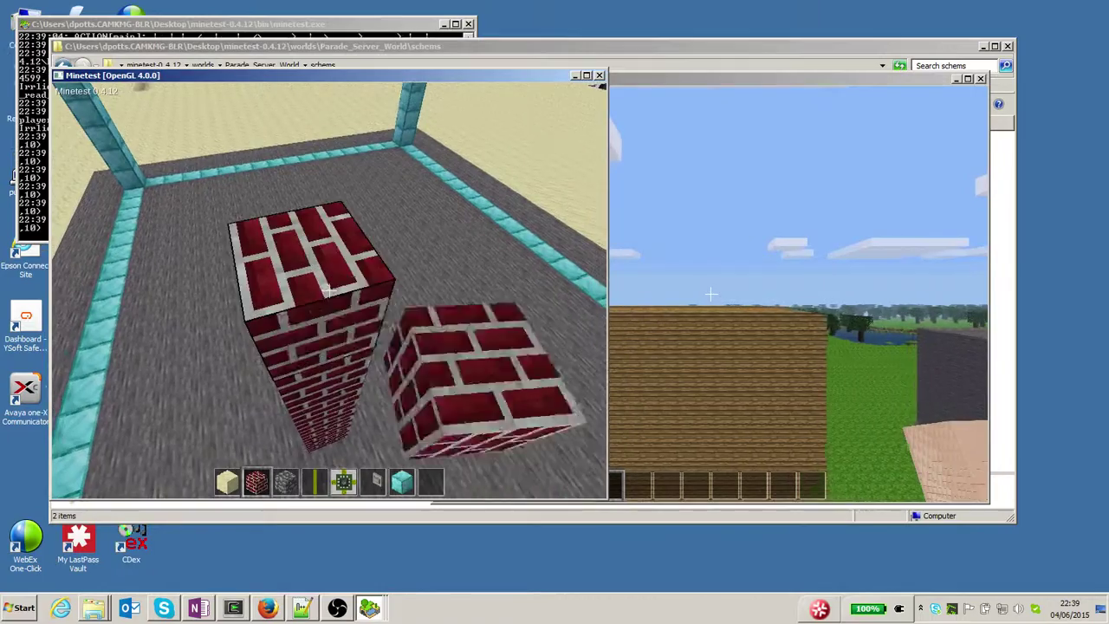
key("space")
right_click(330, 291)
right_click(329, 291)
right_click(329, 291)
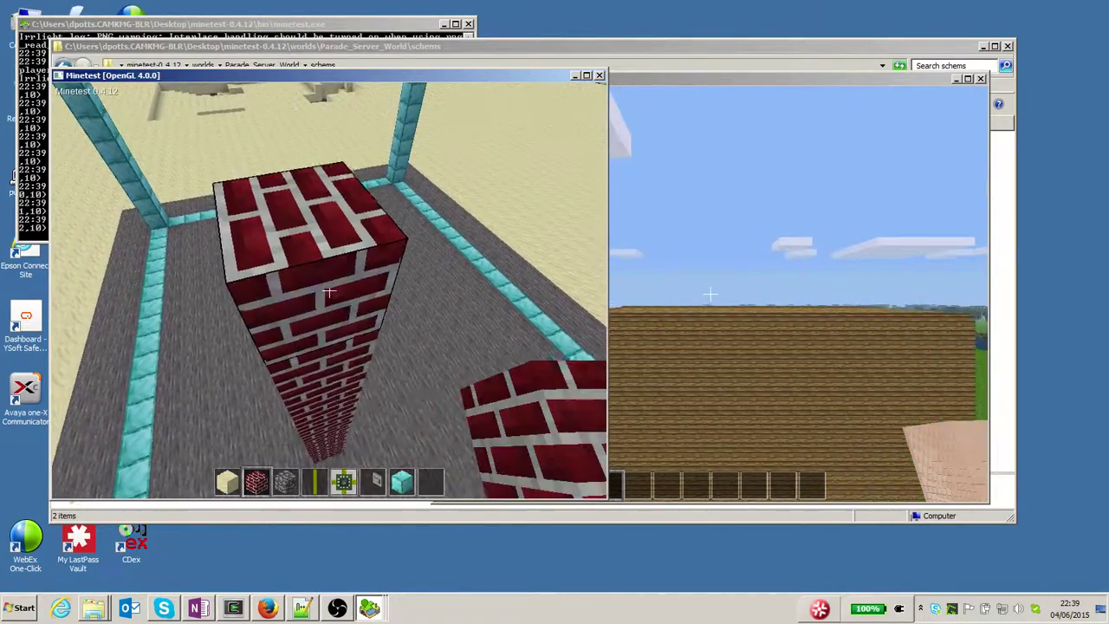
Place one more red brick block on top of the column on the stone platform
key("space")
right_click(329, 290)
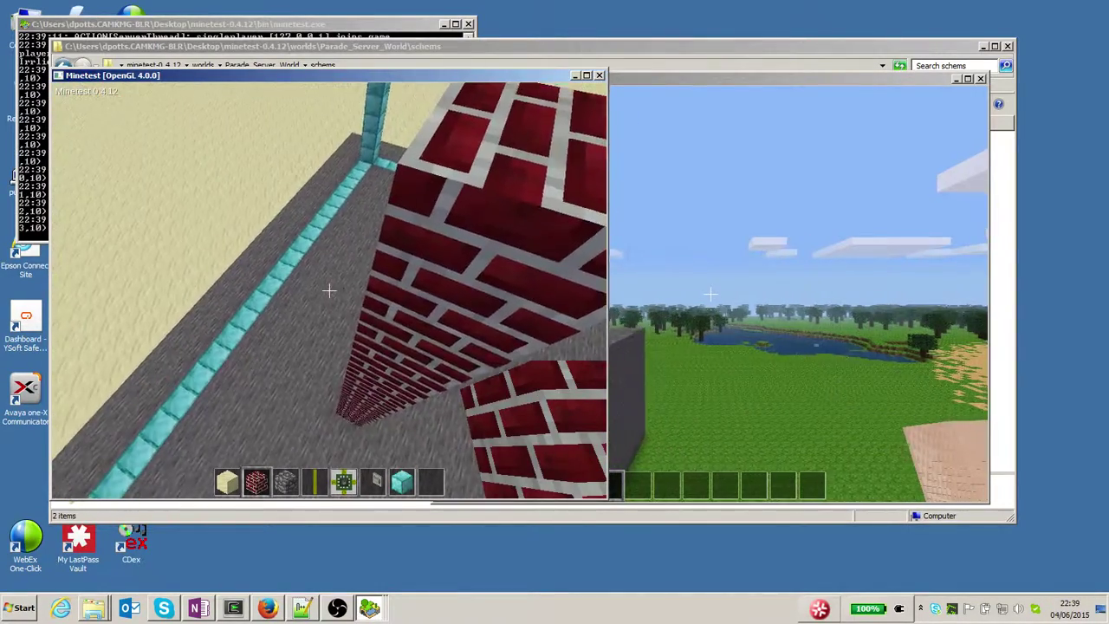
Leave the diamond-framed platform, descend in front of the brick block beside it and activate the button on its face
mouse_move(329, 292)
key("w")
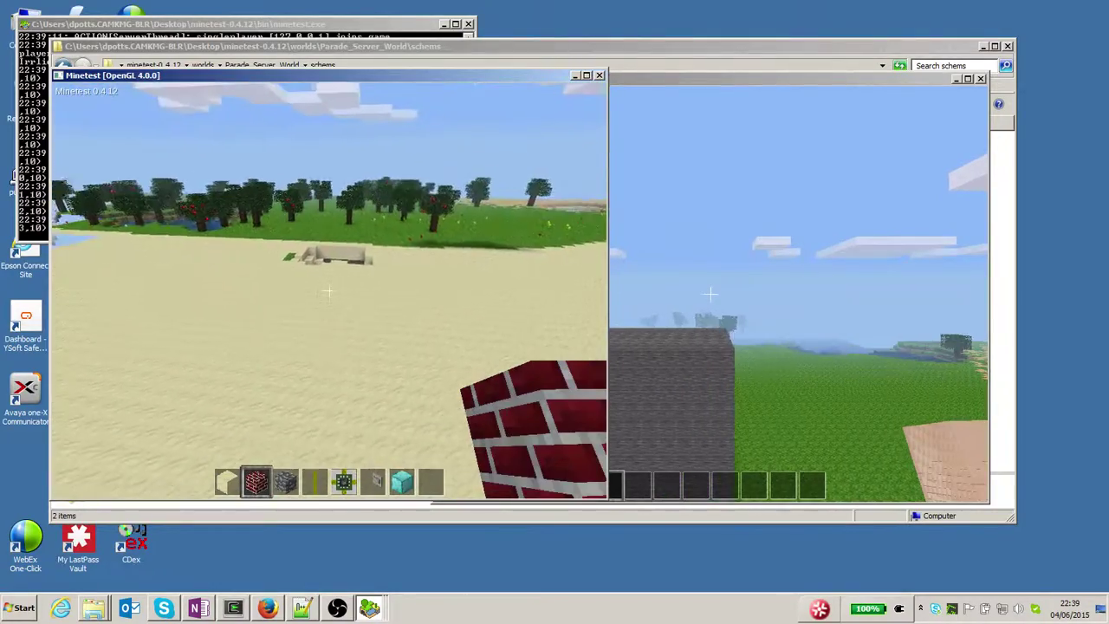
key("w")
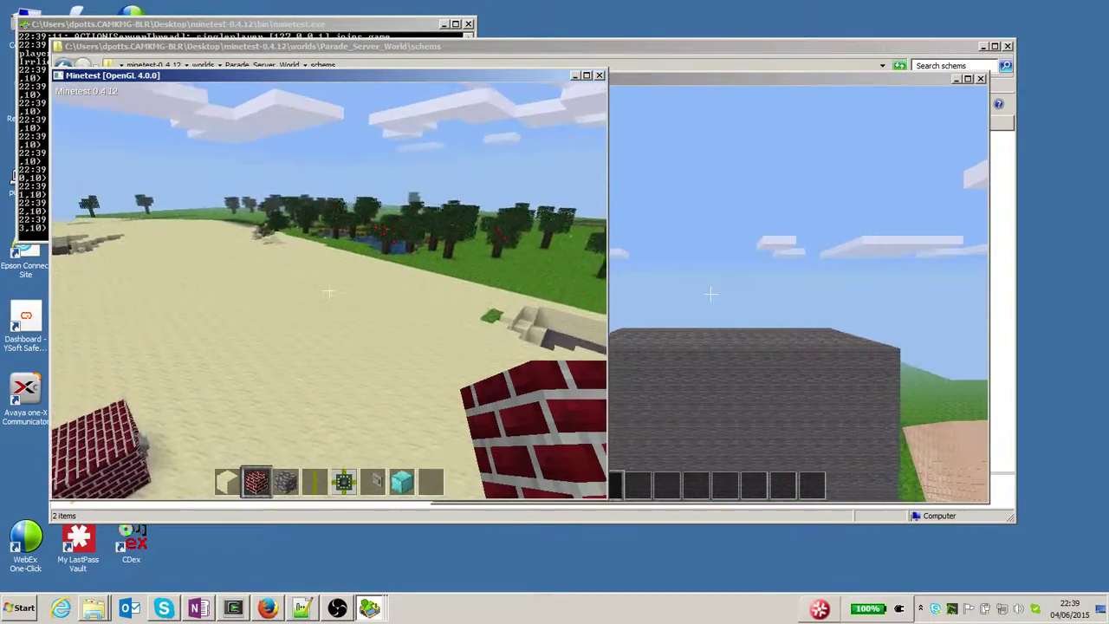
key("w")
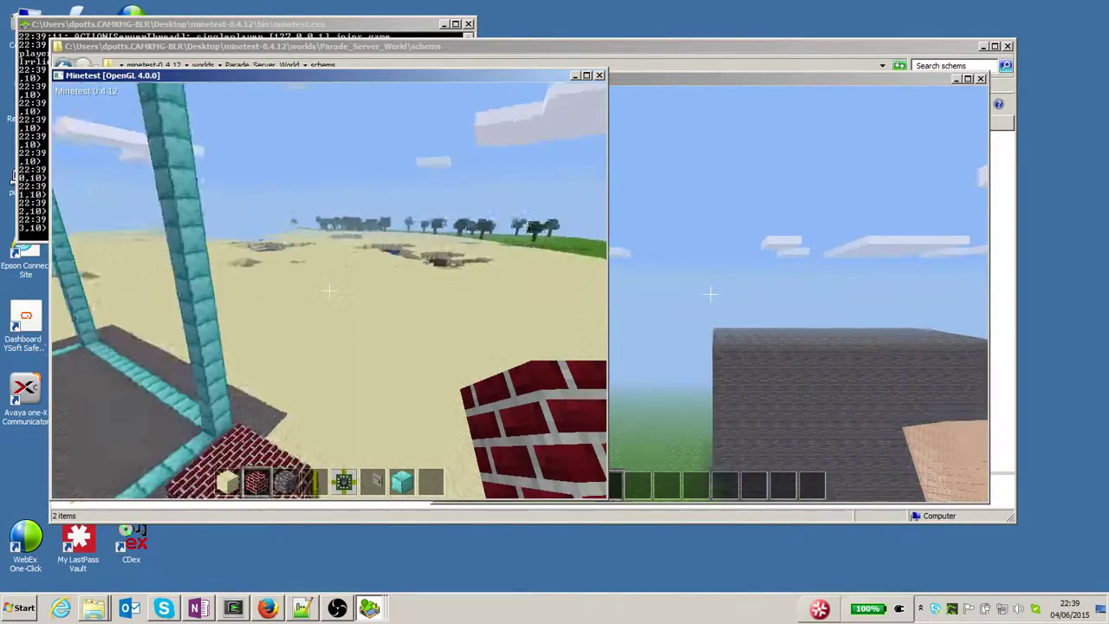
key("w")
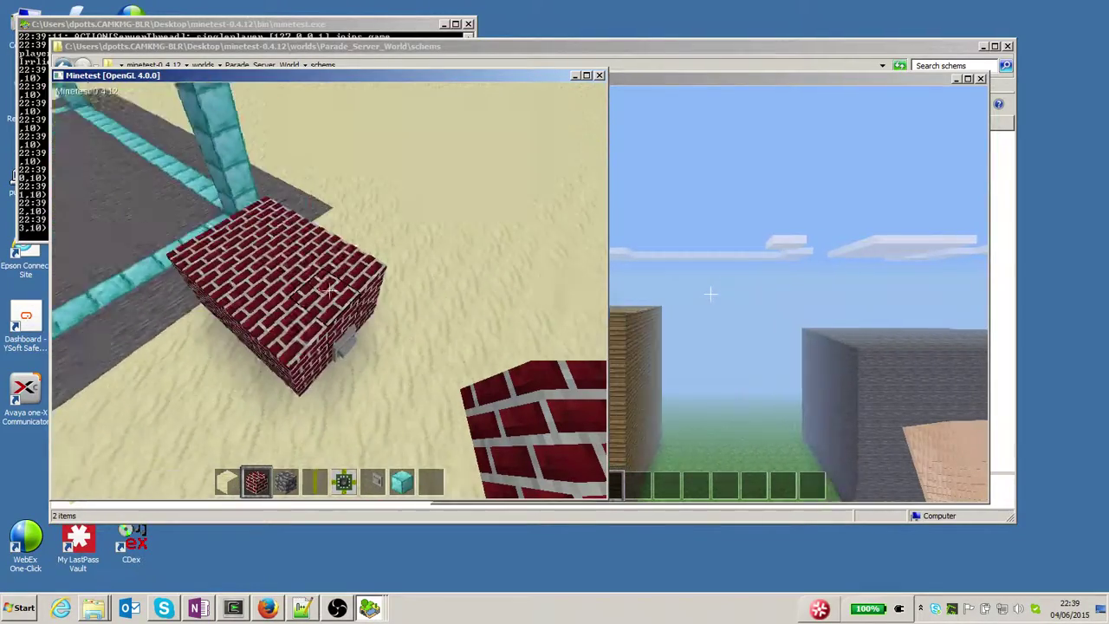
key("shift")
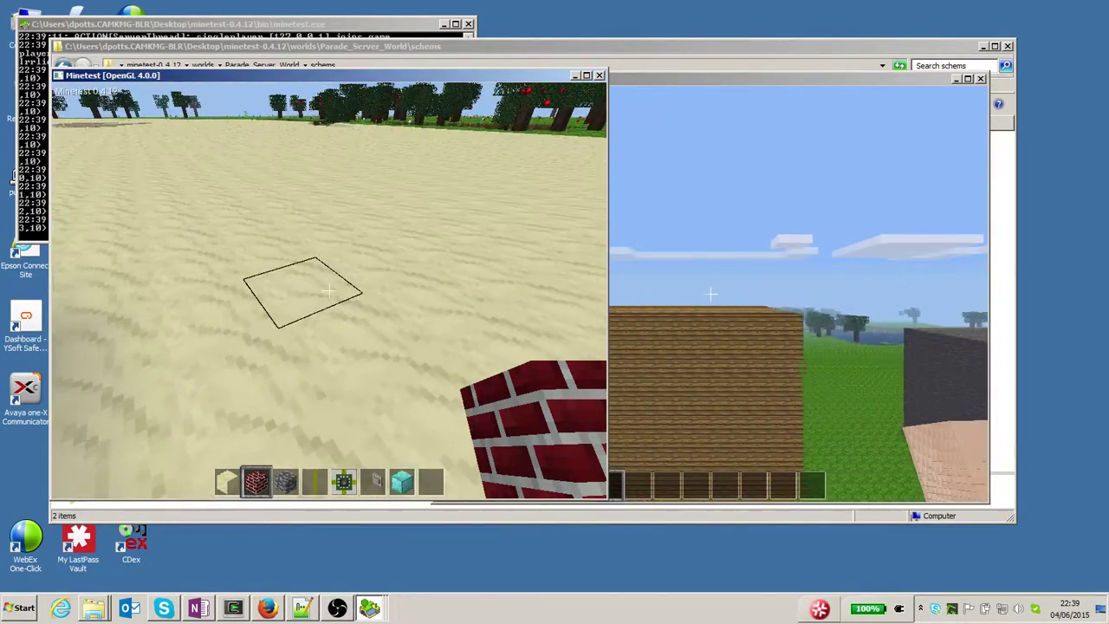
key("d")
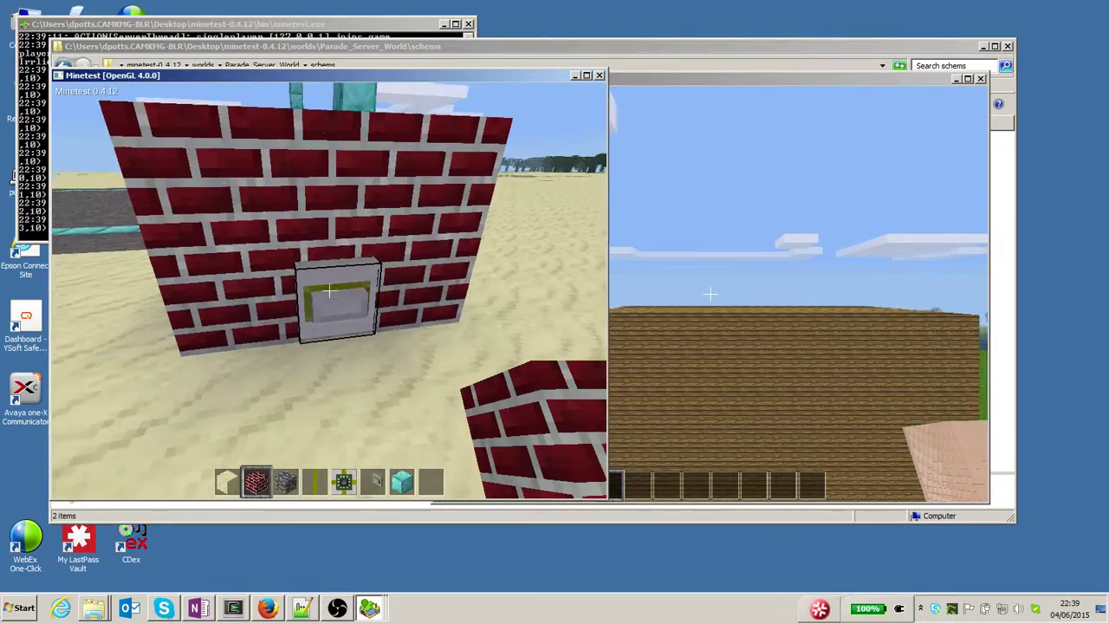
left_click(329, 290)
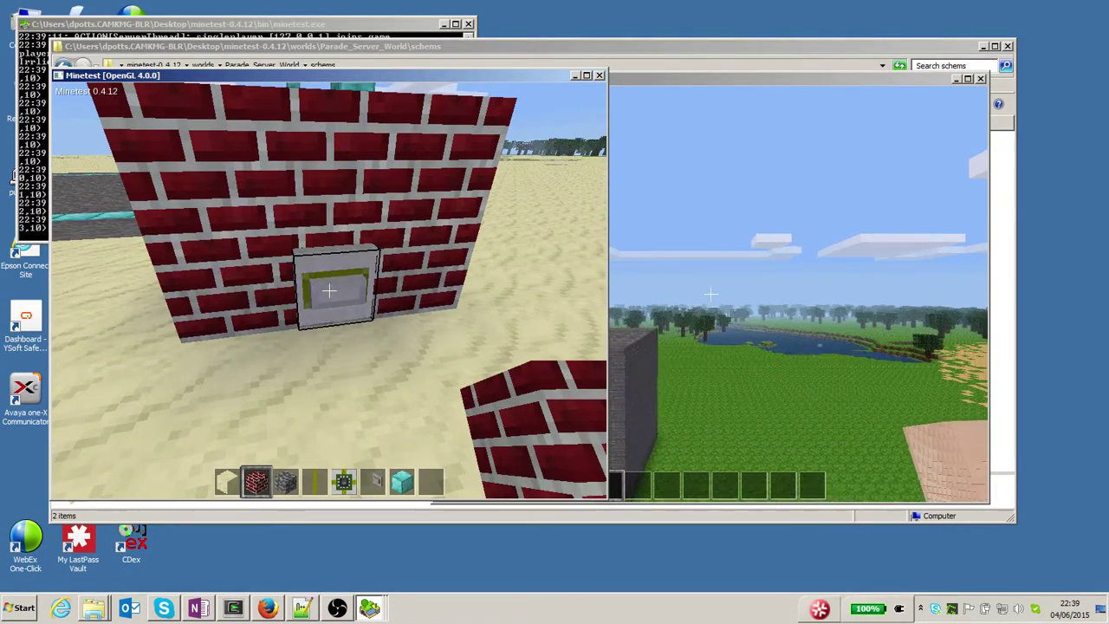
key("d")
mouse_move(330, 291)
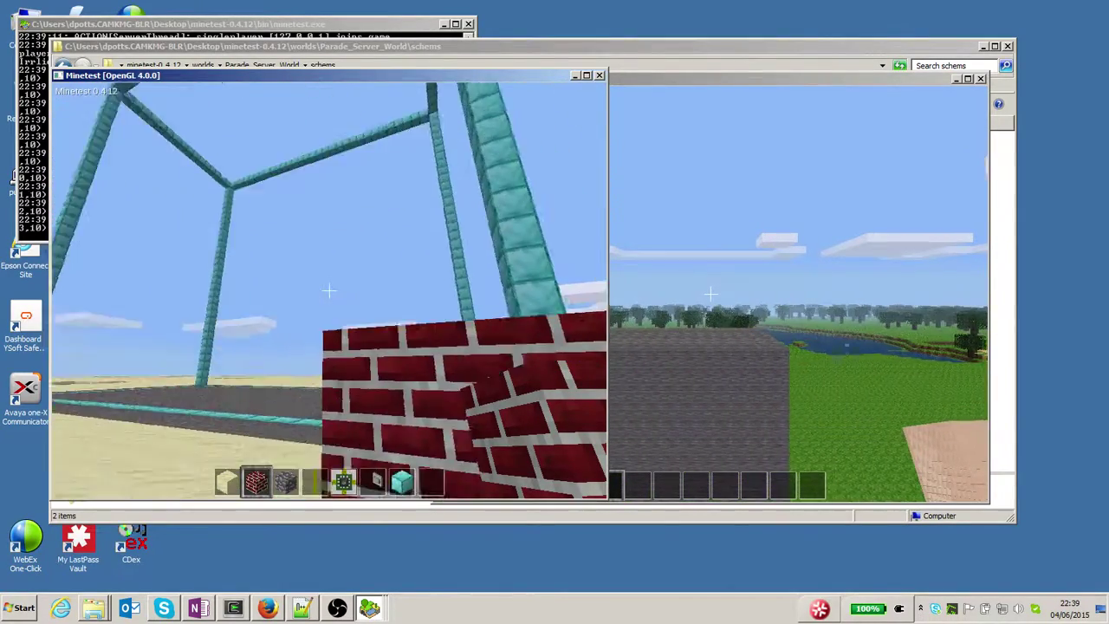
Switch to Windows Explorer, open the schems folder of Parade_Client_World and copy 00001_Parade.we
key("alt+Tab")
key("alt+Tab")
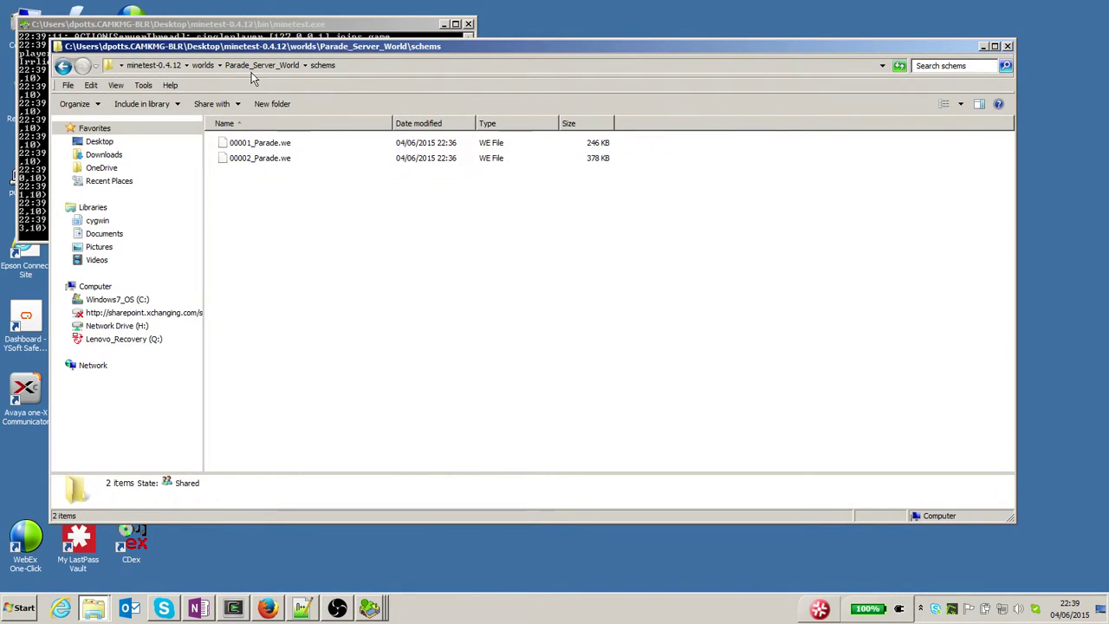
left_click(201, 67)
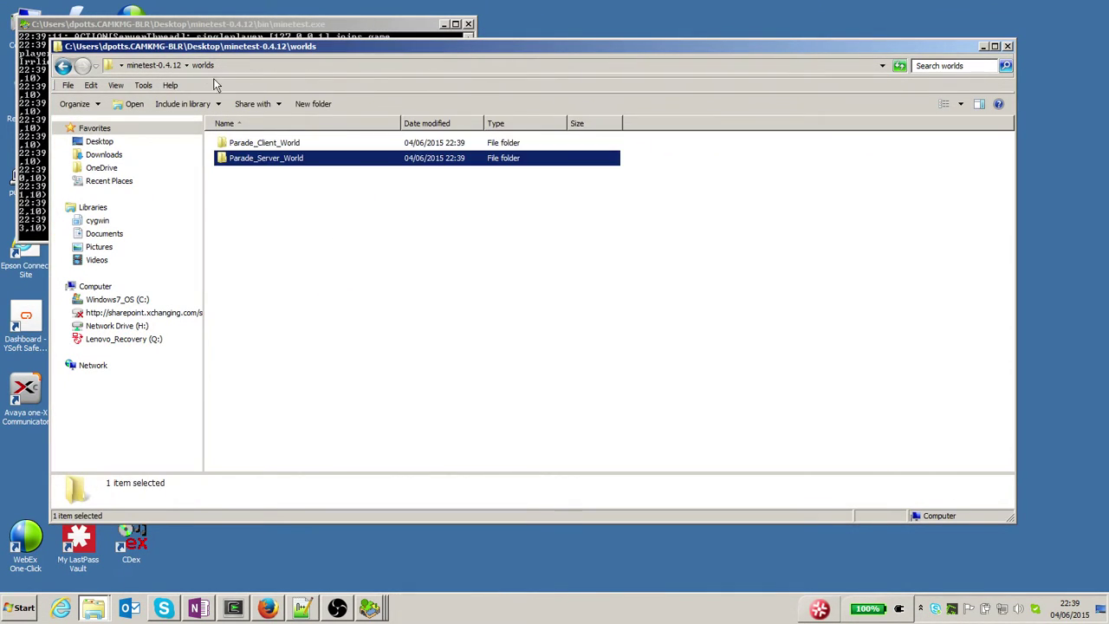
double_click(291, 143)
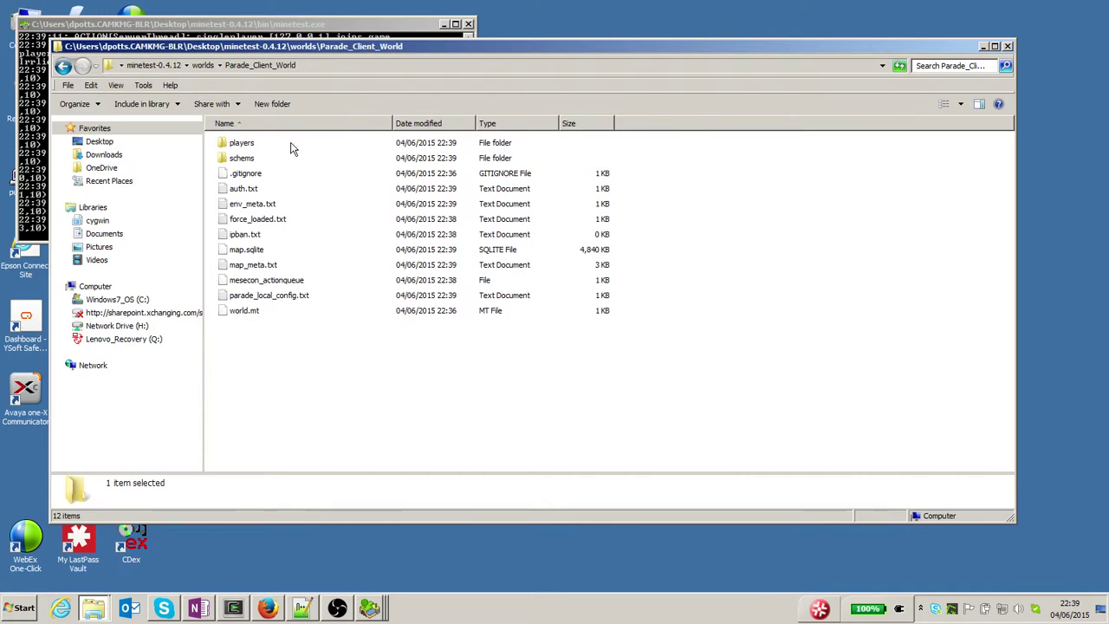
double_click(242, 158)
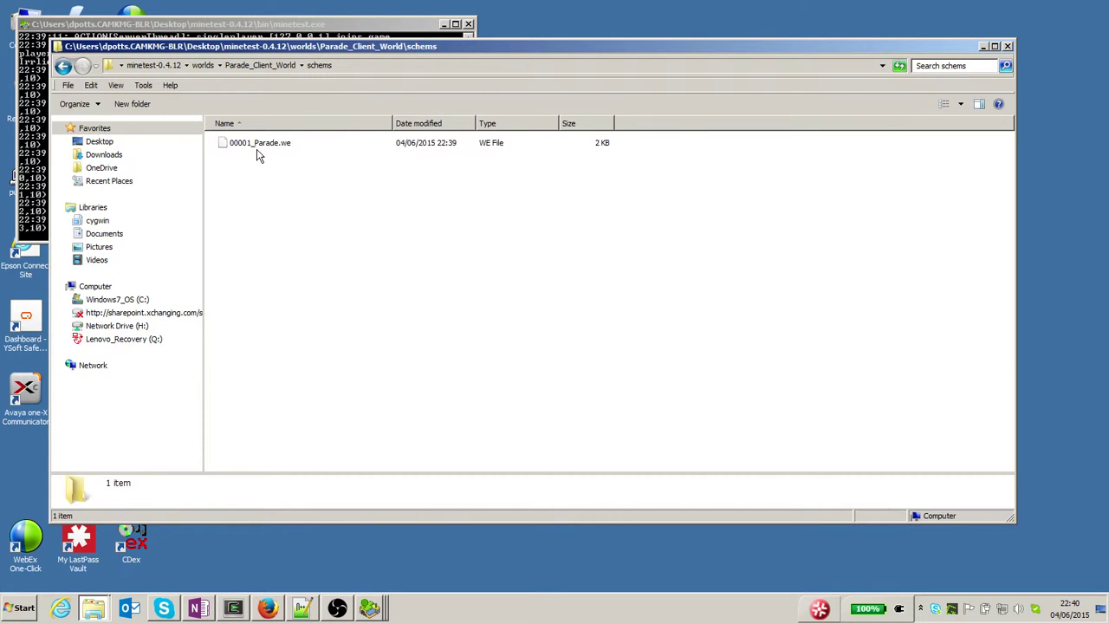
left_click(265, 151)
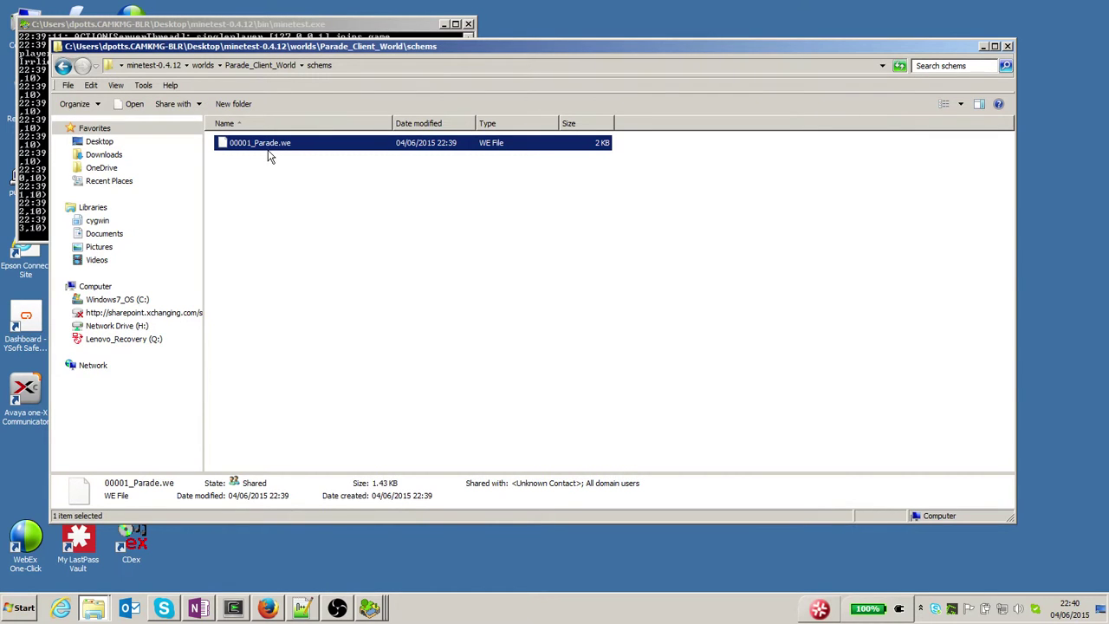
key("alt+Tab")
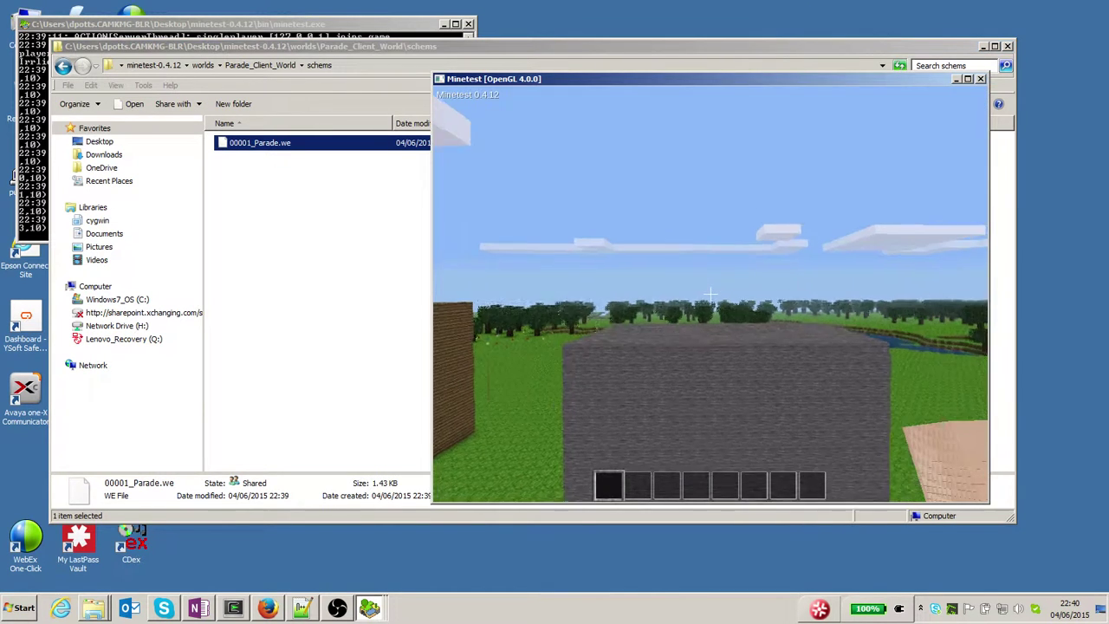
key("alt+Tab")
key("Tab")
key("alt+Tab")
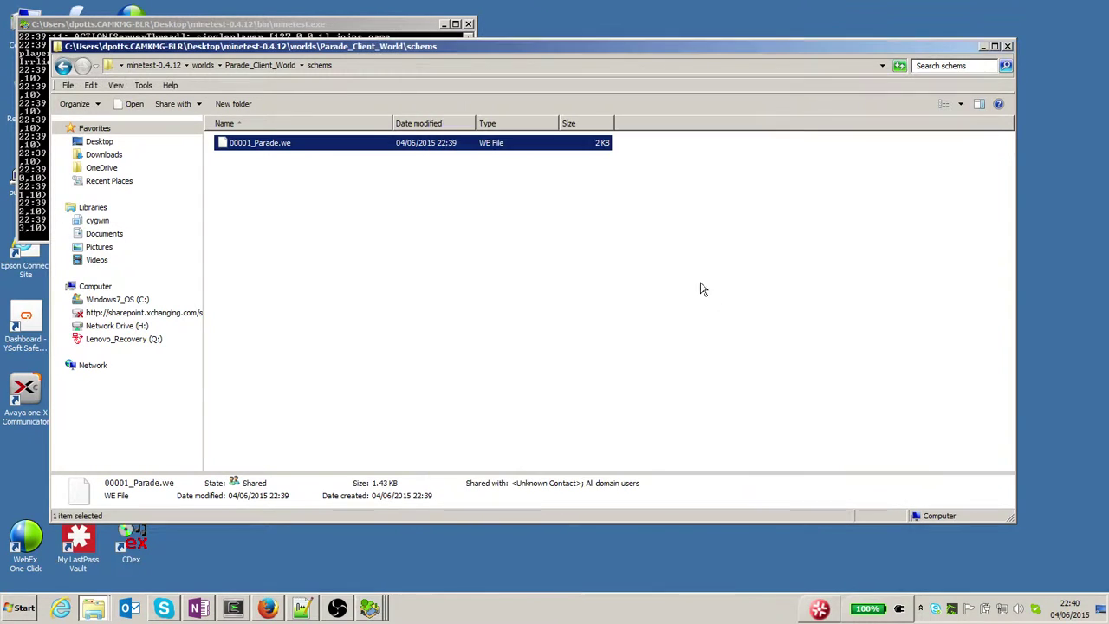
Paste the copied 00001_Parade.we into the schems folder of Parade_Server_World, keeping both files
left_click(206, 65)
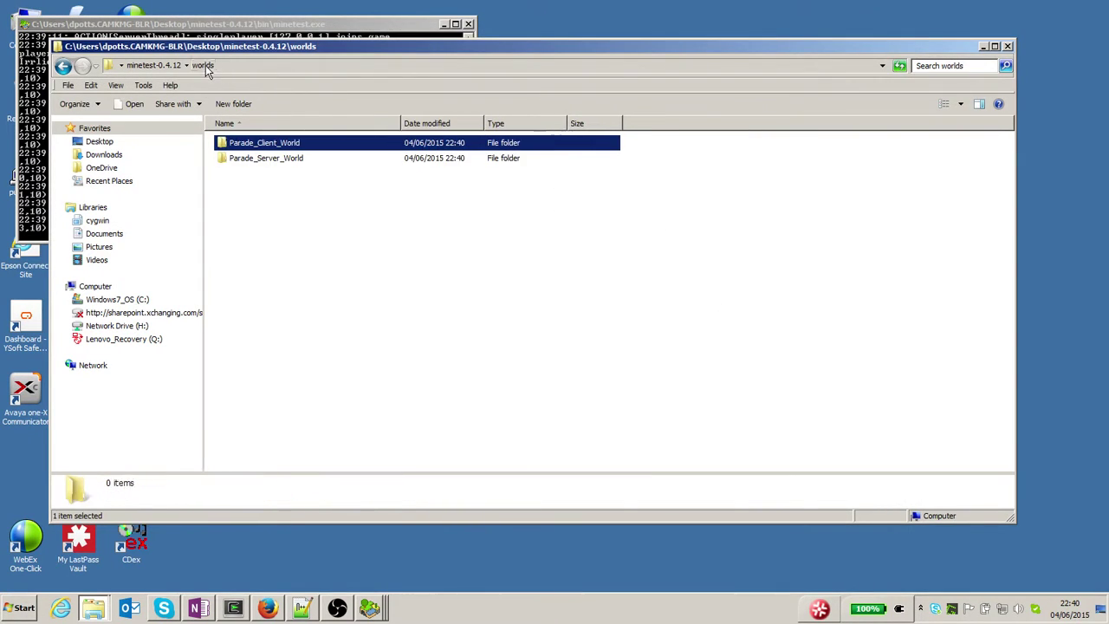
left_click(300, 171)
left_click(296, 165)
double_click(296, 165)
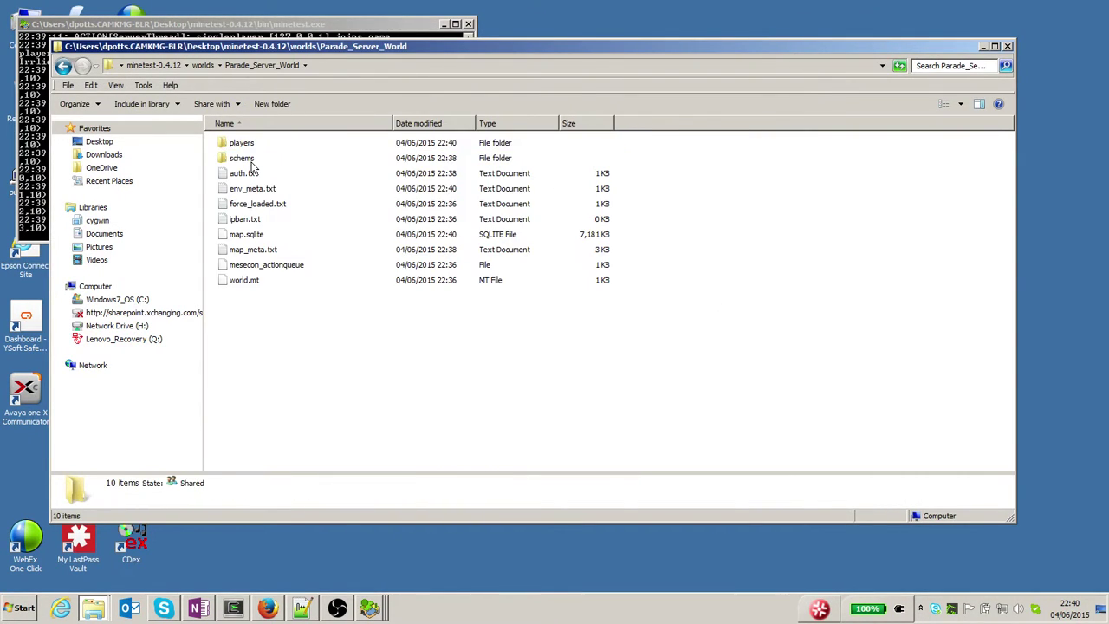
double_click(252, 162)
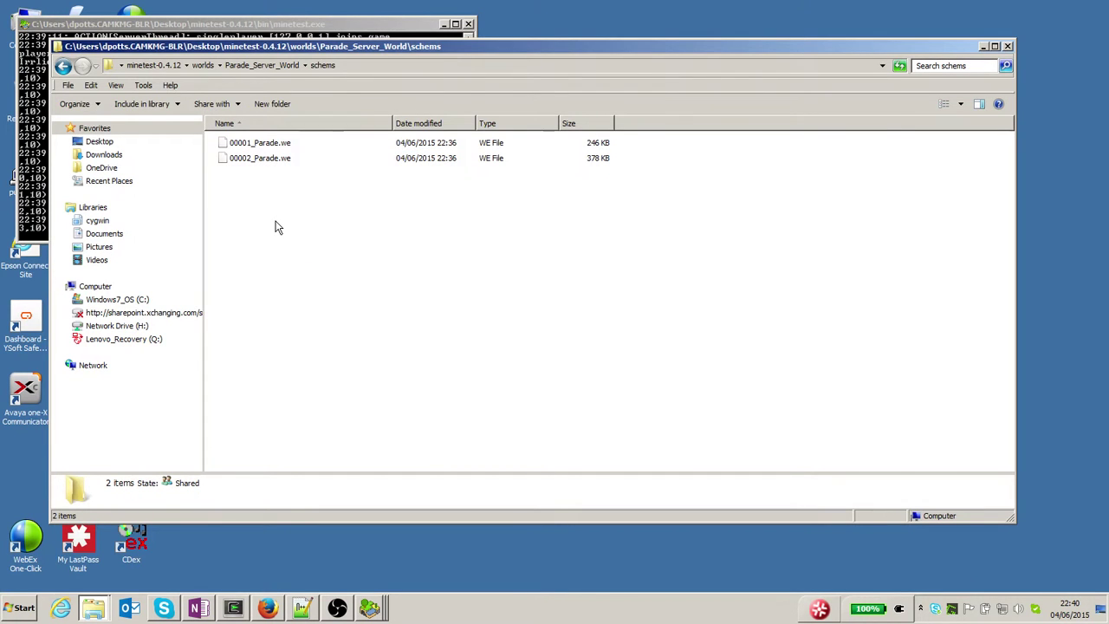
key("ctrl+v")
left_click(472, 379)
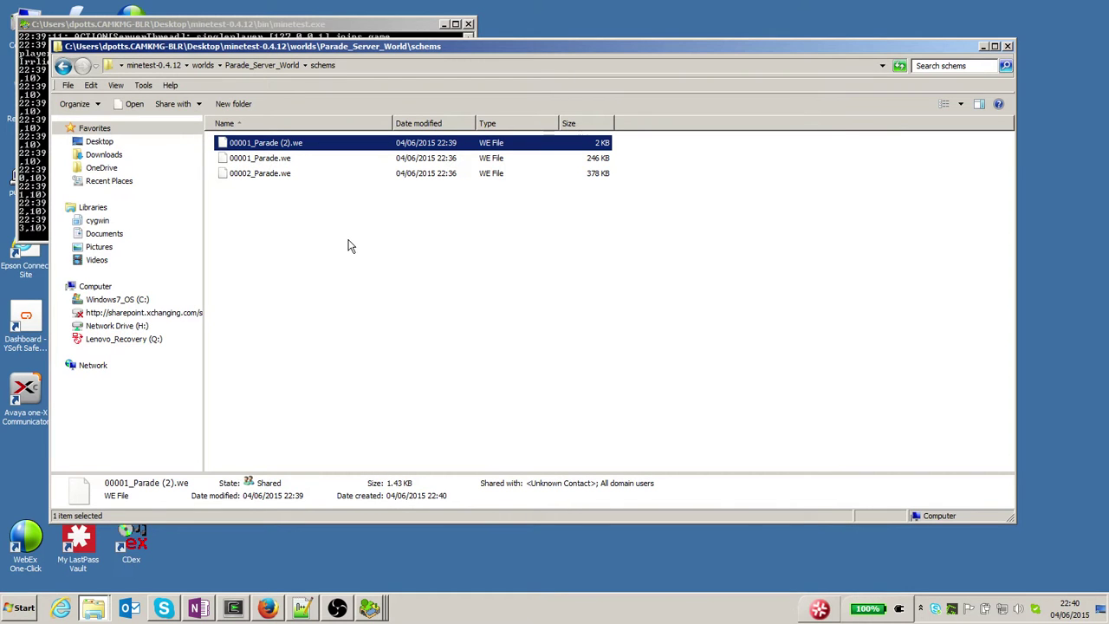
Switch to the Minetest window running the server world and watch the parade floats pass, checking for the newly copied brick column float
key("alt+Tab")
key("alt+Tab")
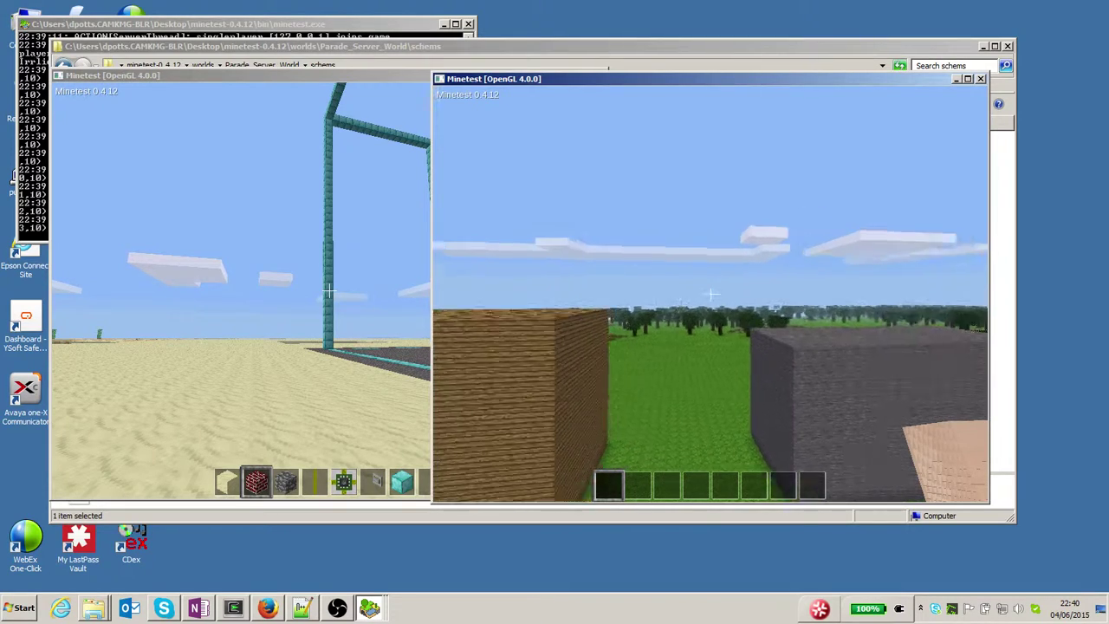
key("a")
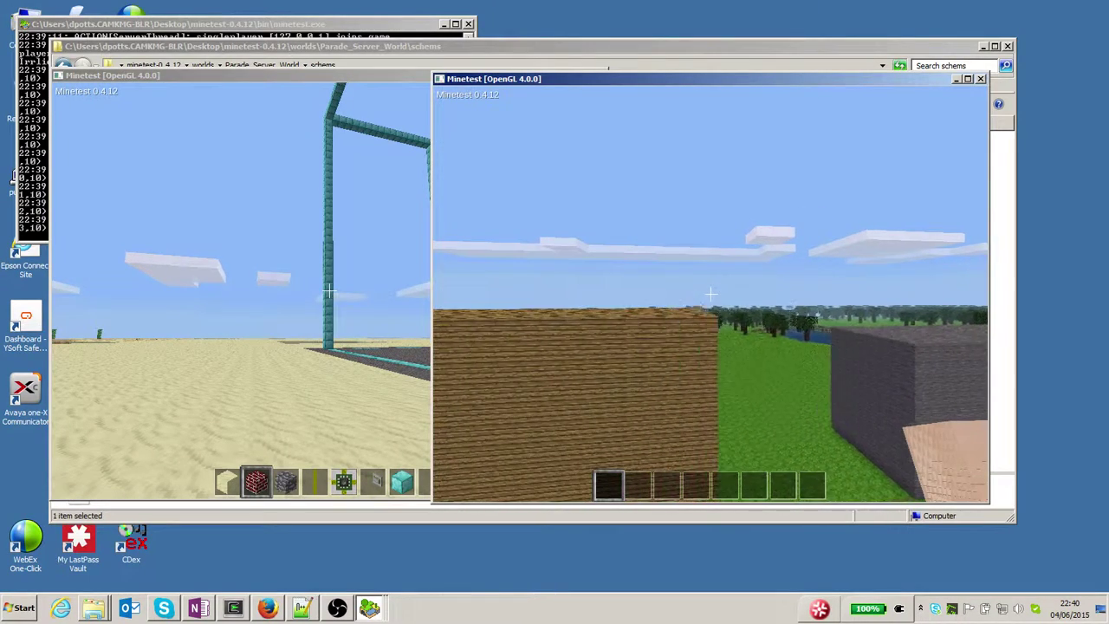
key("a")
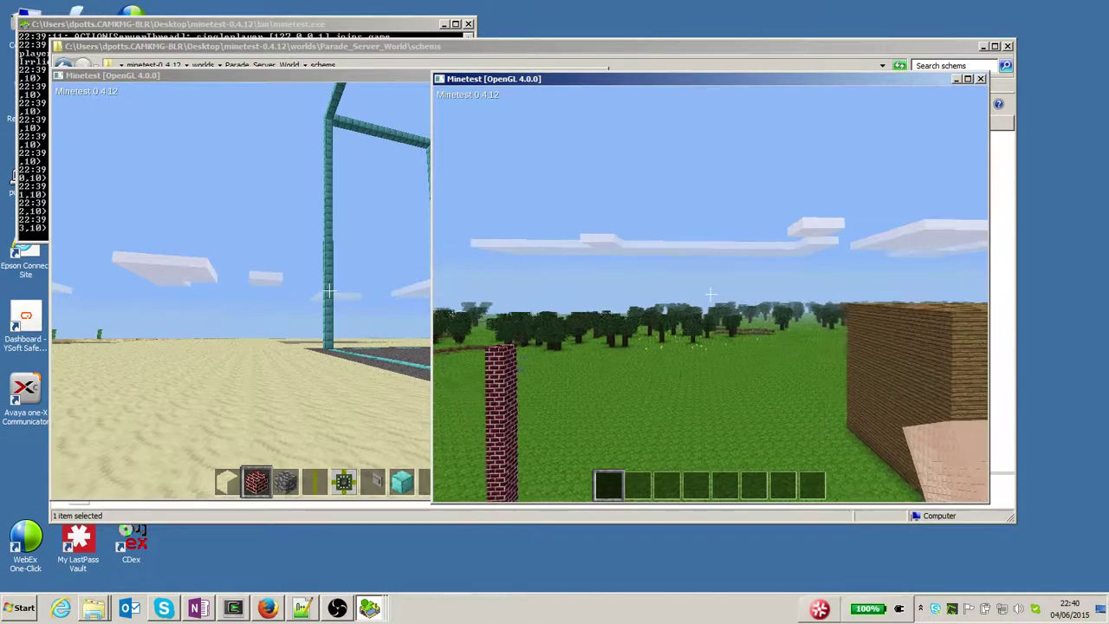
key("a")
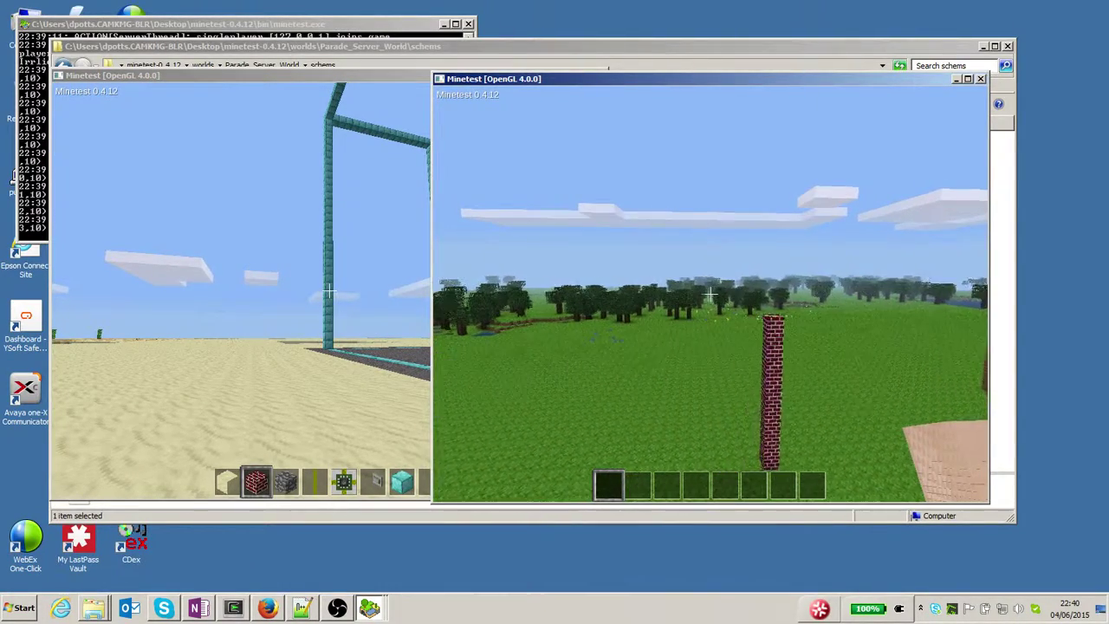
key("d")
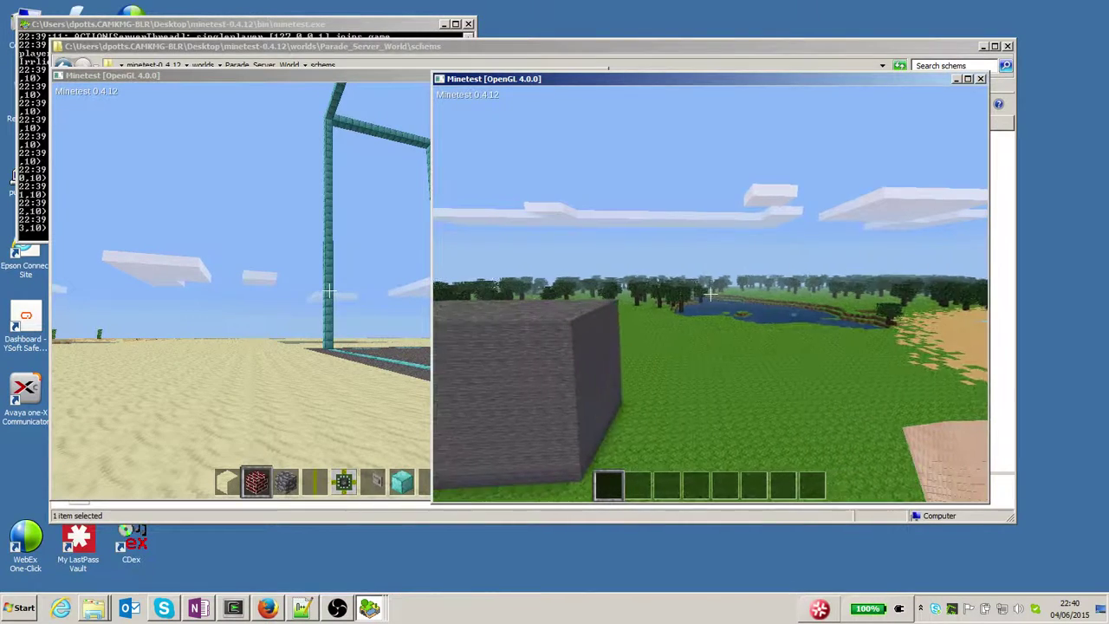
key("a")
key("a")
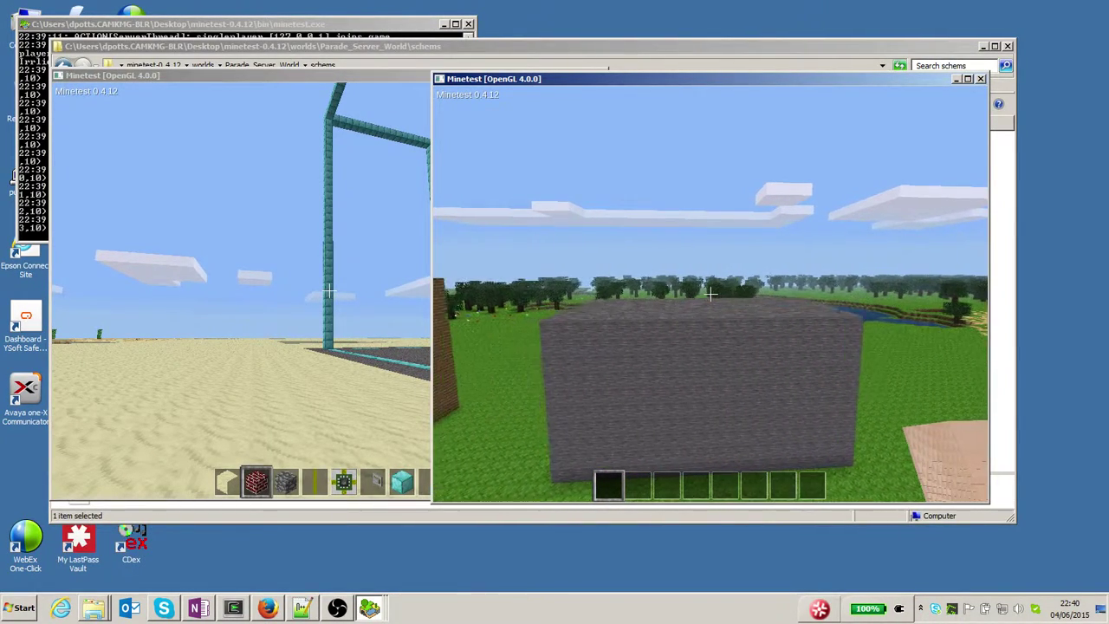
key("a")
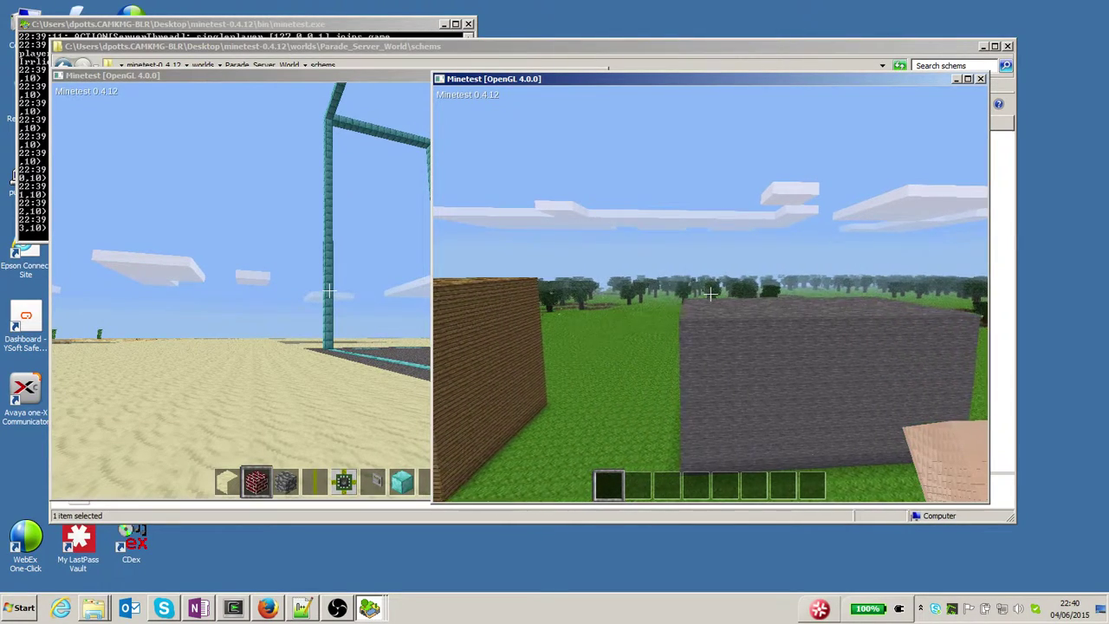
key("a")
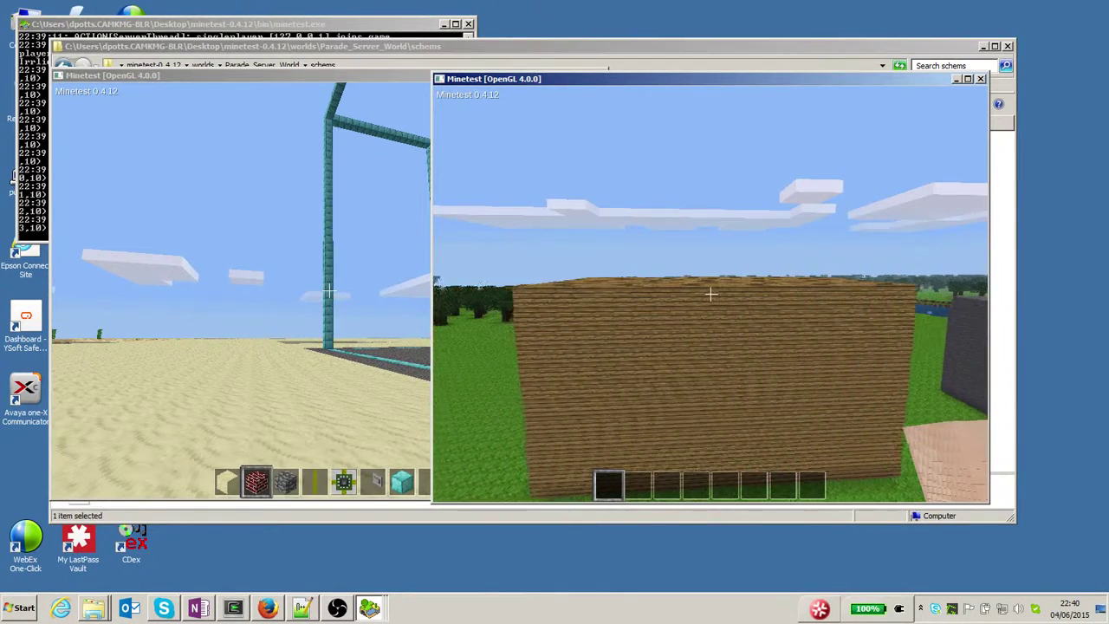
key("a")
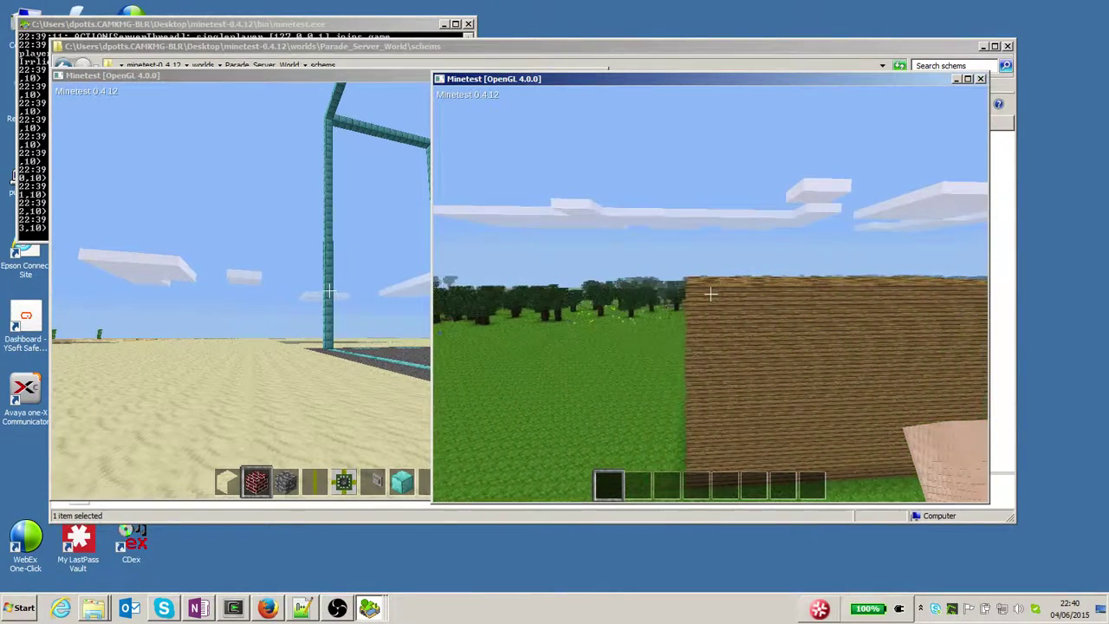
key("a")
key("a")
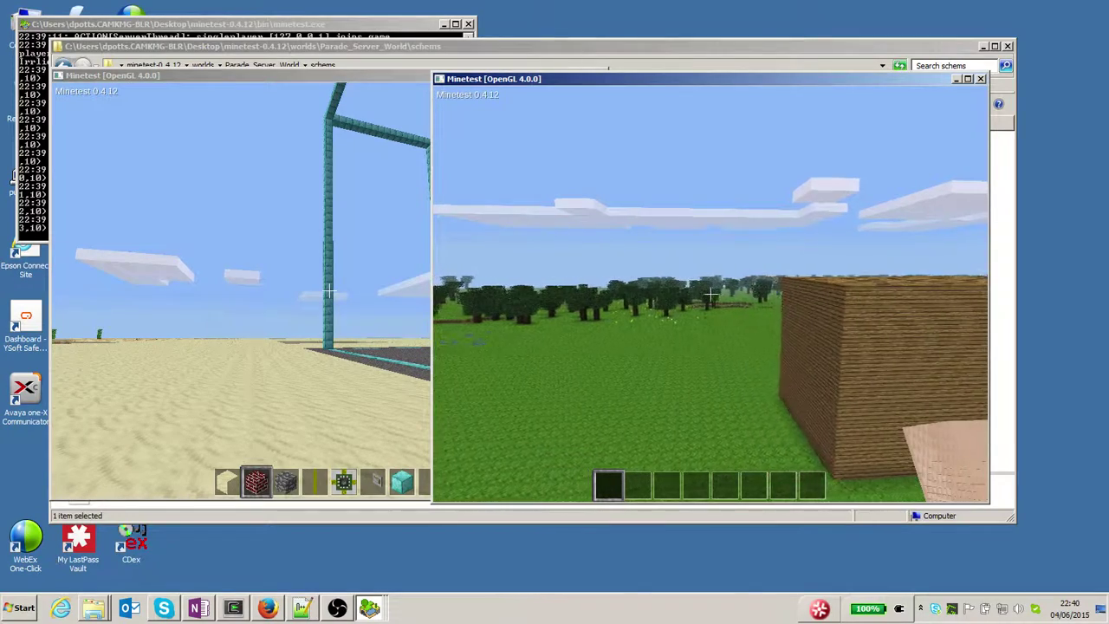
key("a")
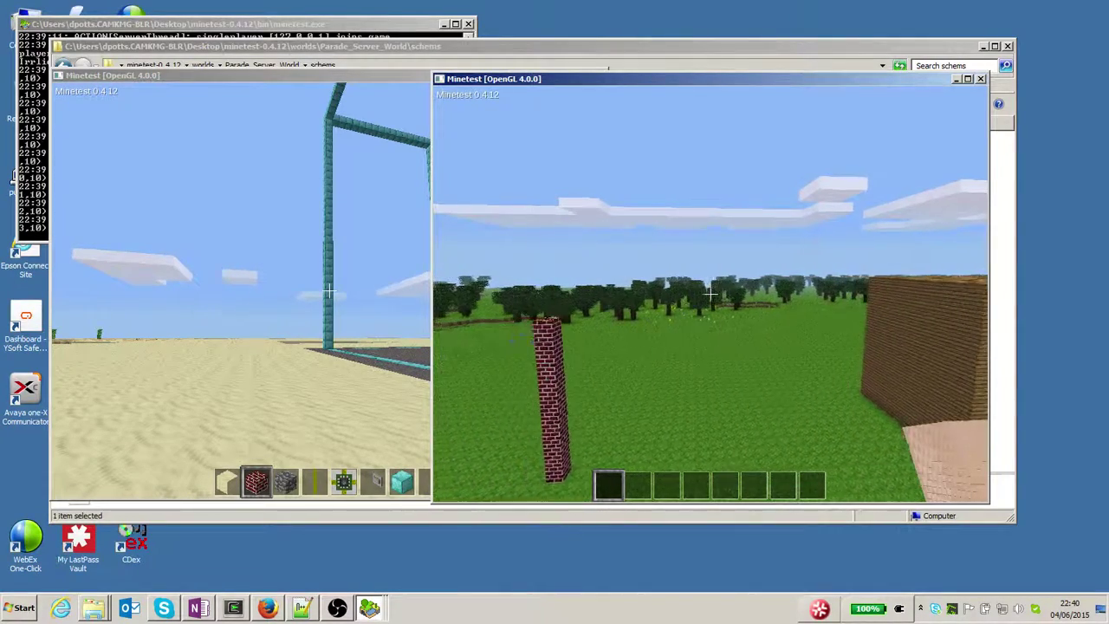
key("a")
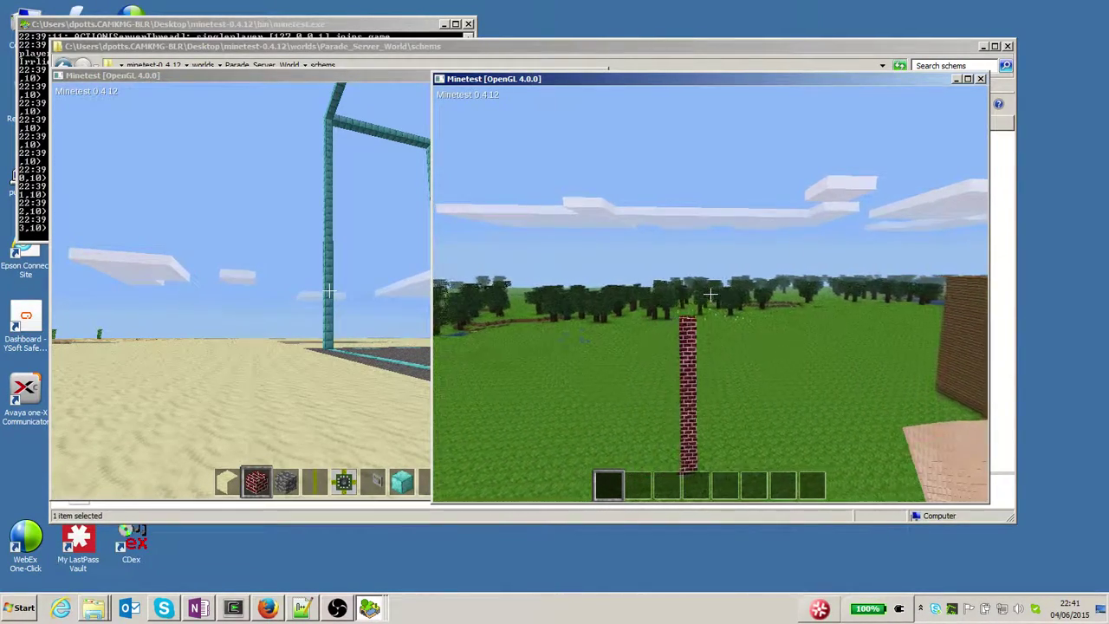
key("a")
key("a")
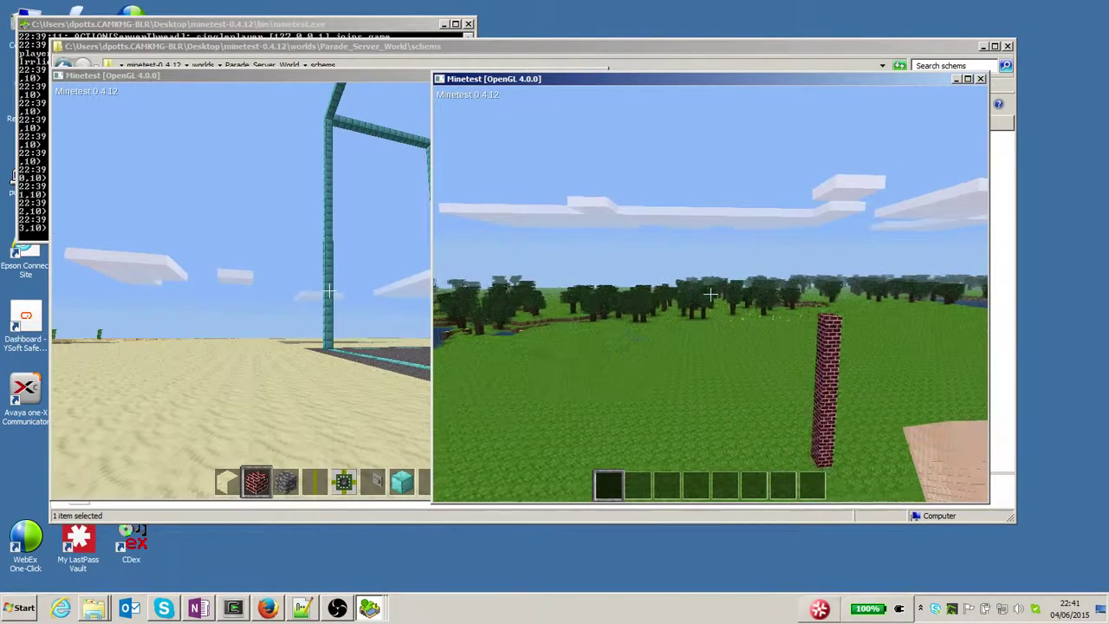